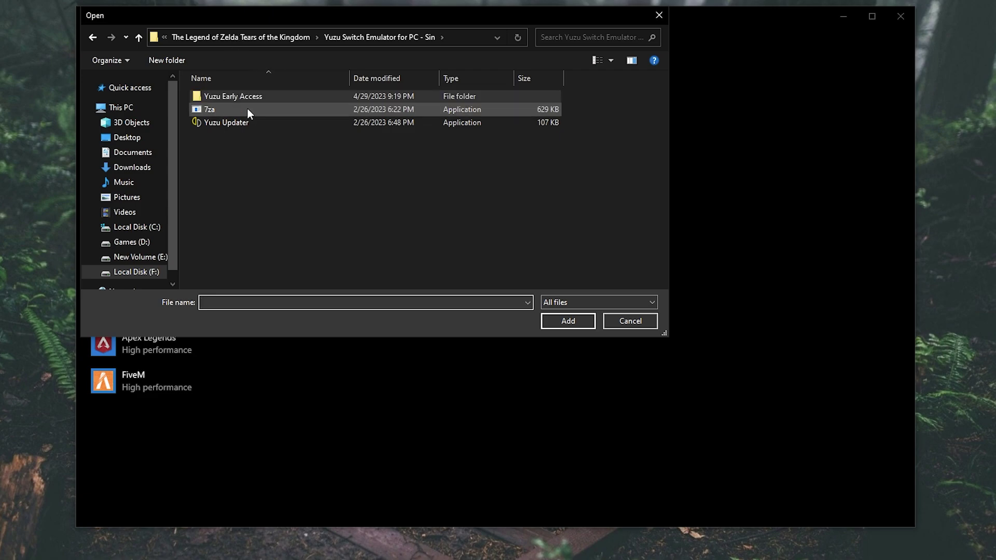
- Add the yuzu application from the Yuzu Early Access folder to the graphics performance preference list
double_click(253, 98)
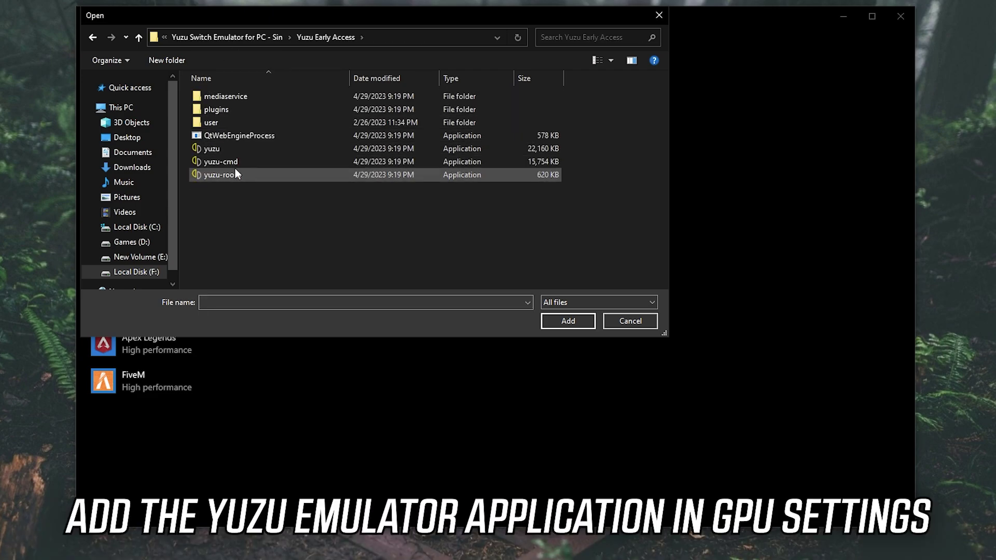
click(217, 150)
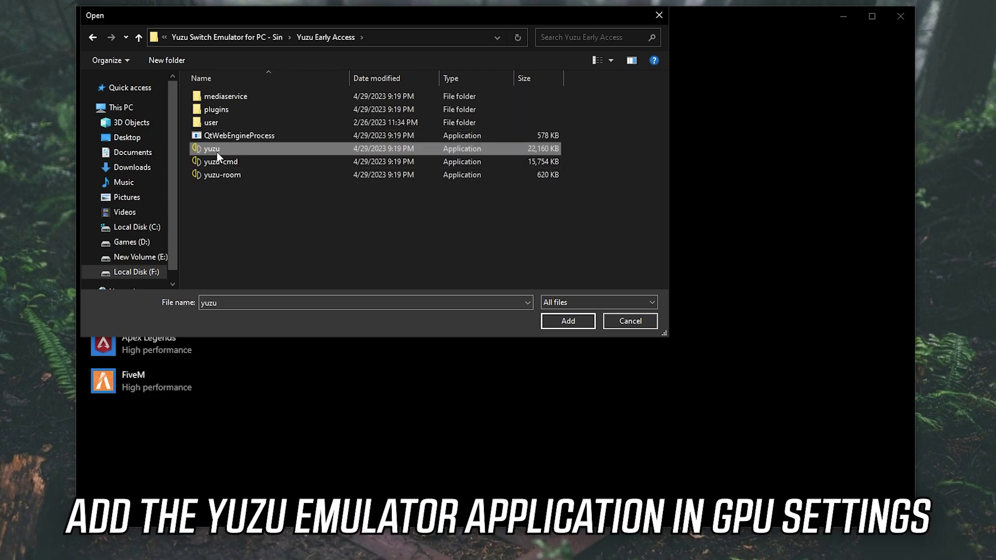
click(558, 319)
- Set yuzu's graphics preference to High performance and save it
click(303, 377)
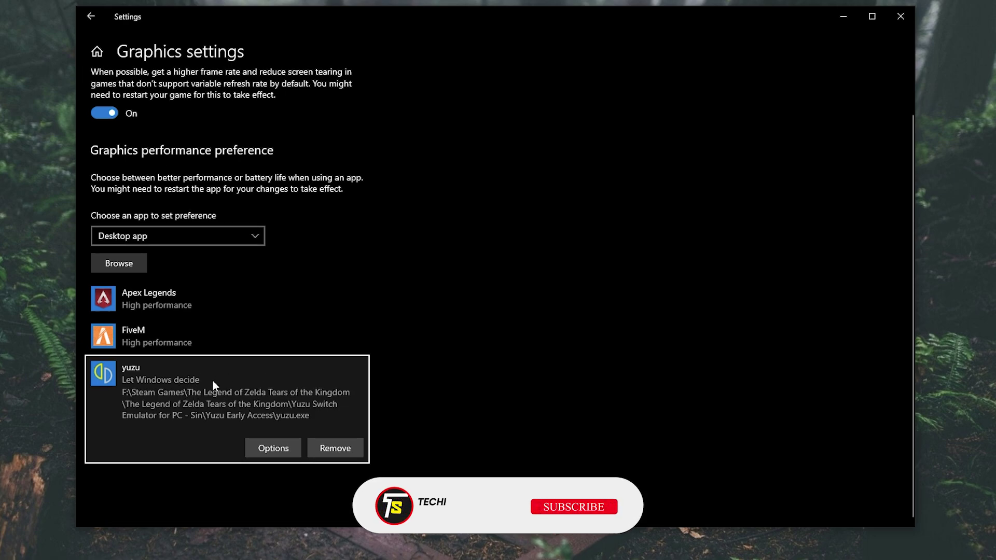
click(265, 448)
click(412, 296)
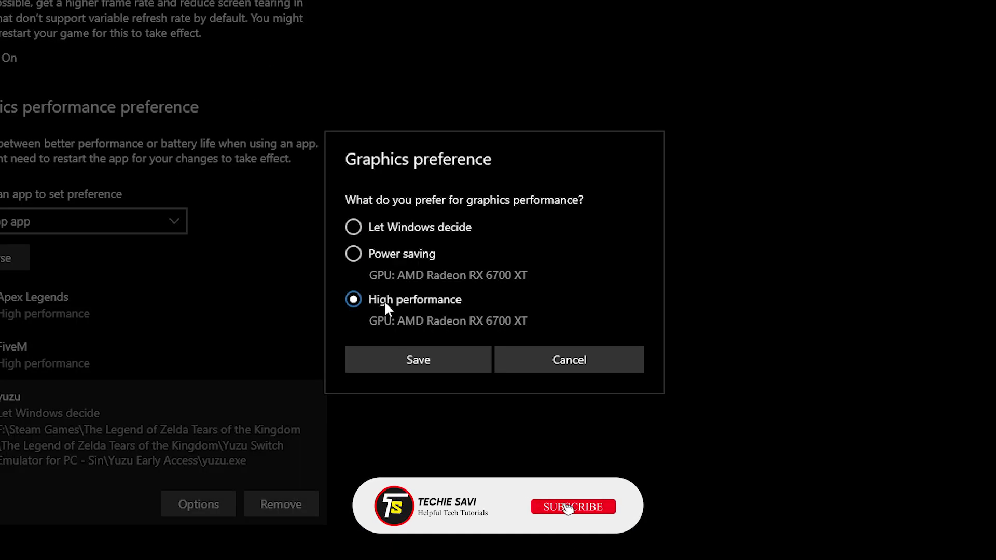
click(397, 356)
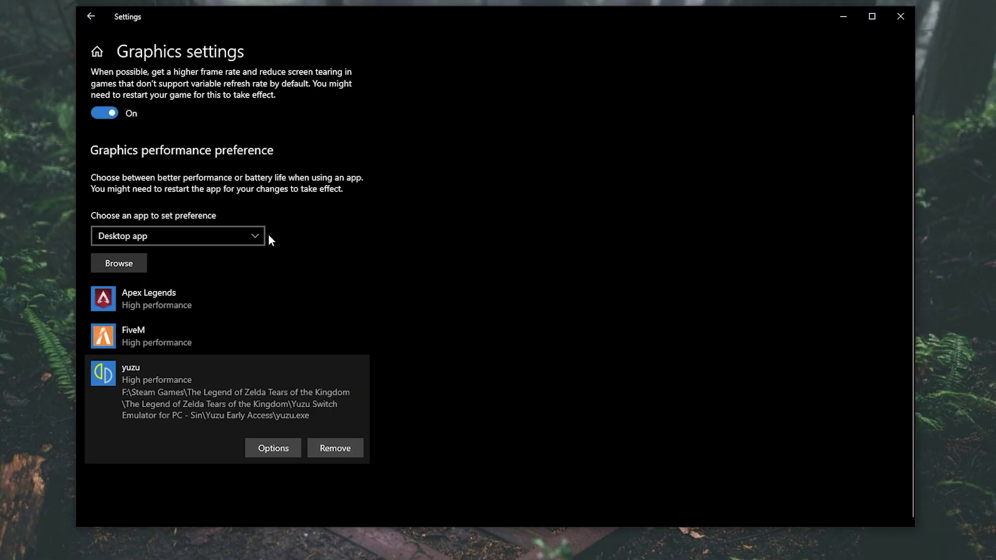
- Check in the Gaming settings that Xbox Game Bar is off and Game Mode is on
click(101, 62)
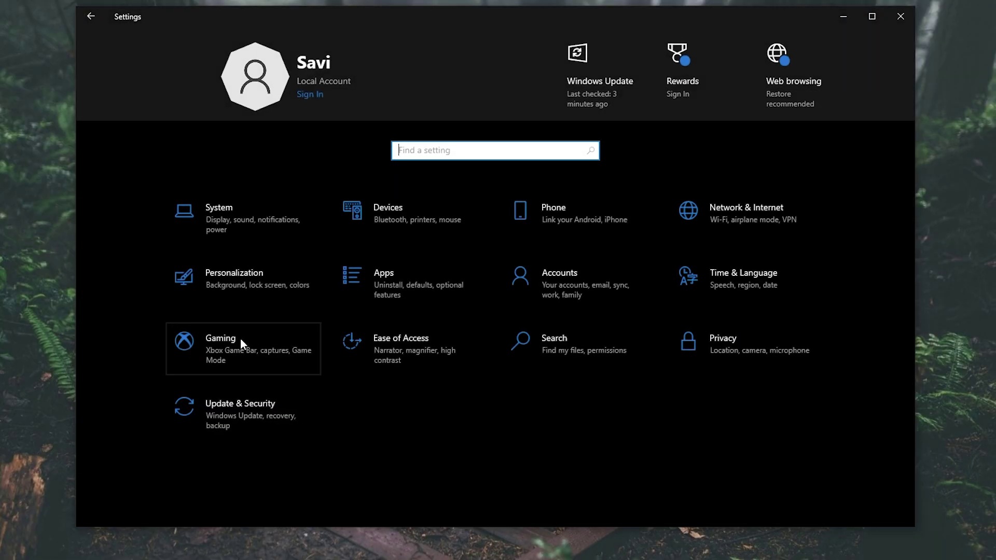
click(226, 349)
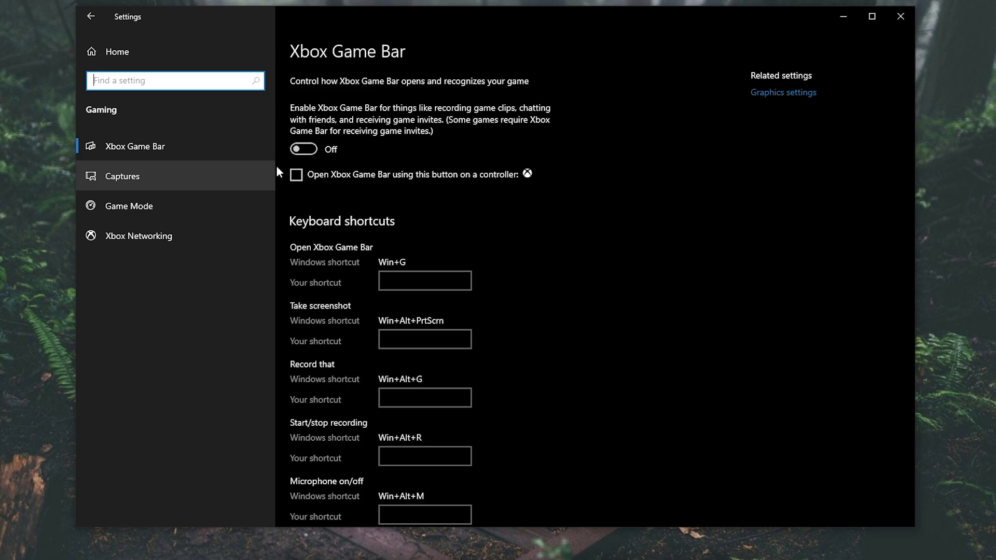
click(305, 150)
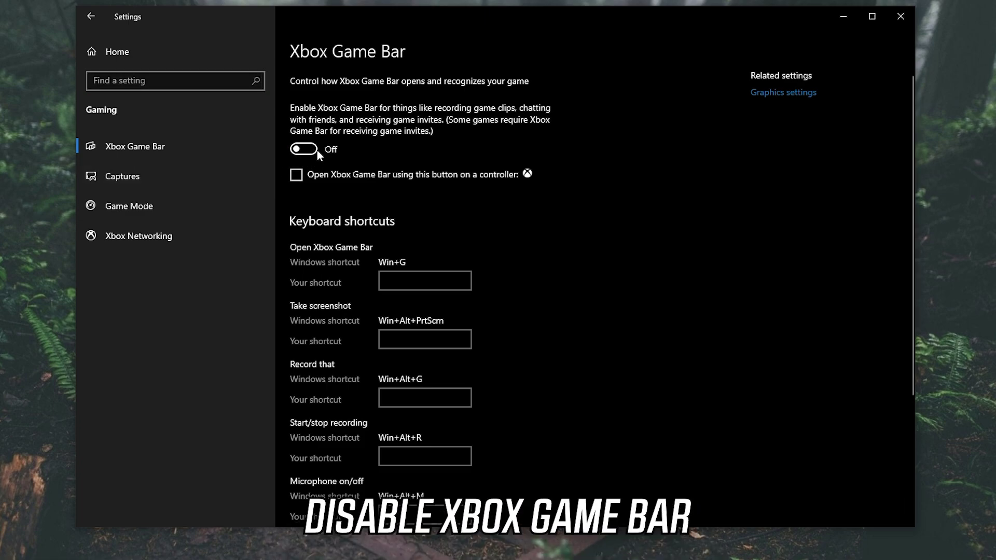
click(154, 203)
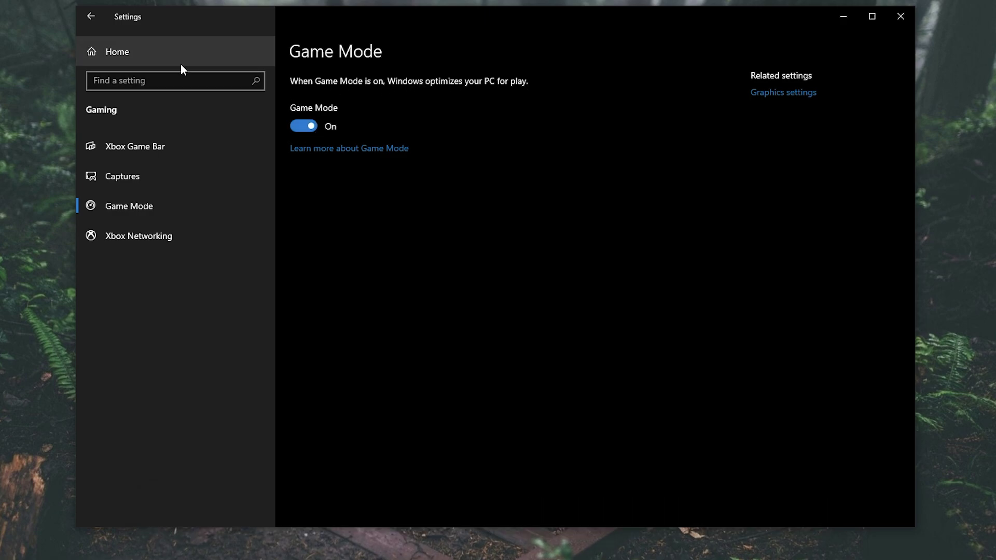
- Check in the Privacy settings that apps are not allowed to run in the background, and close Settings
click(110, 43)
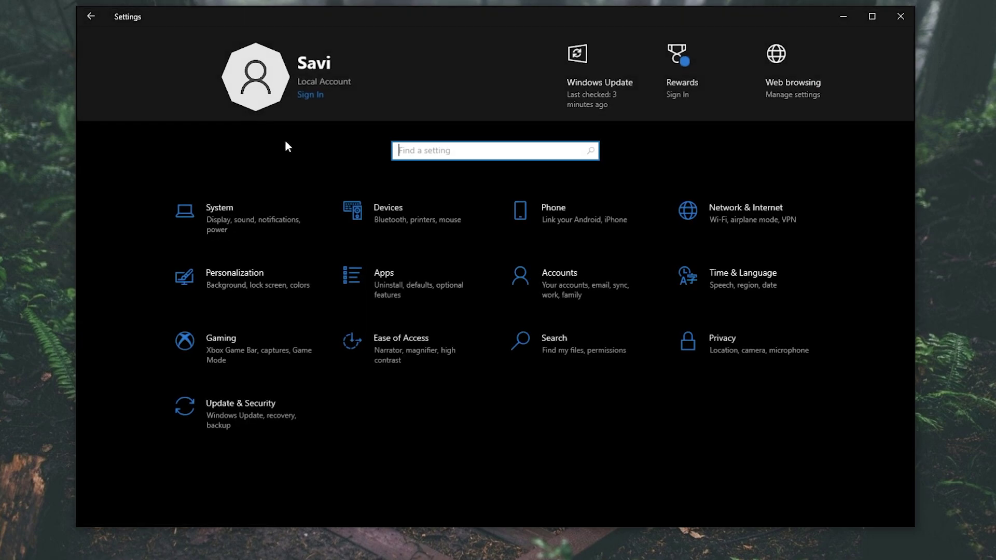
click(714, 341)
scroll(220, 322, down, 3)
scroll(220, 322, down, 6)
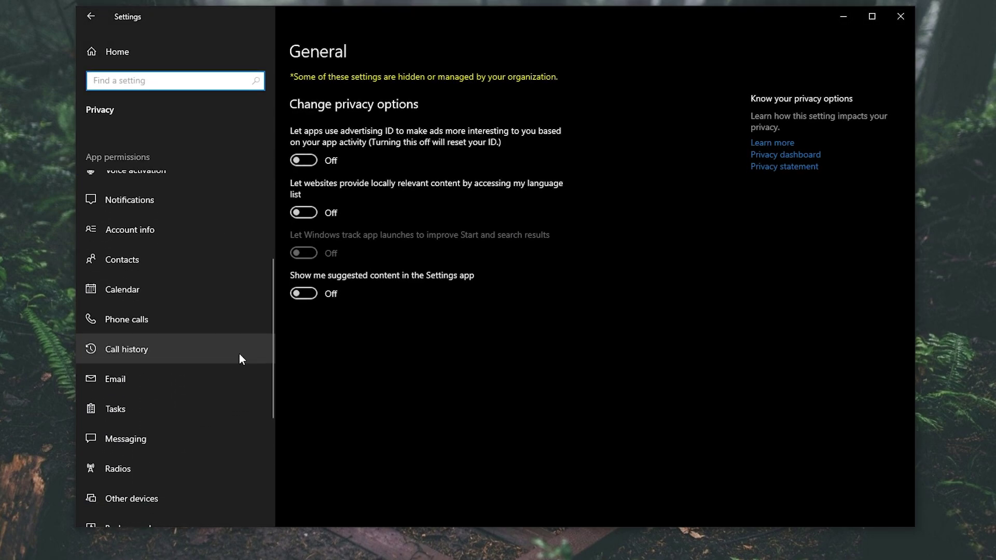
click(172, 349)
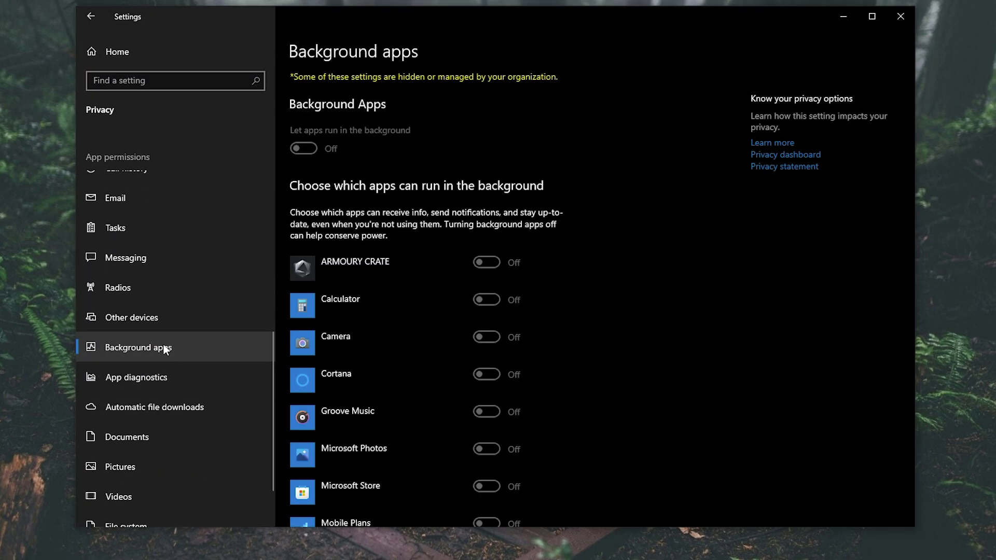
scroll(366, 346, down, 8)
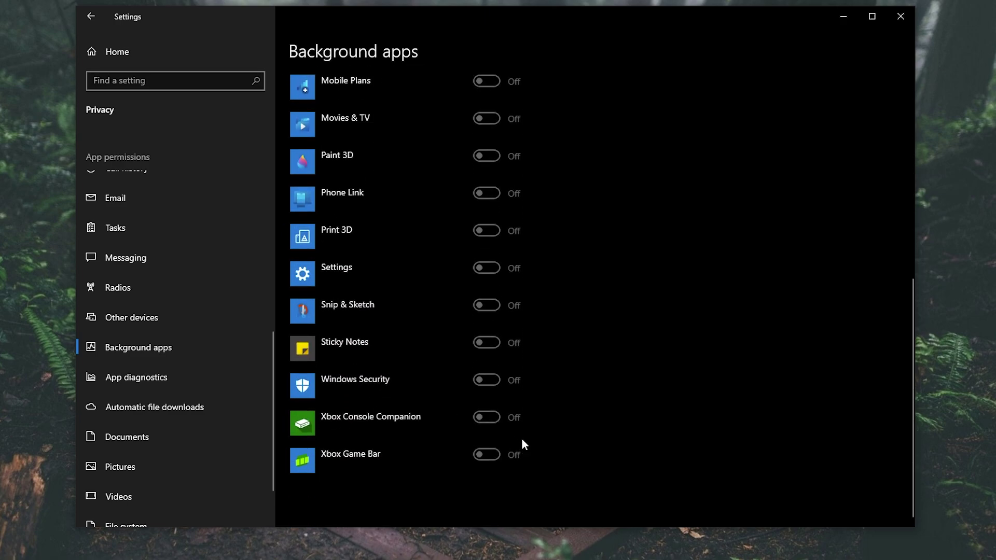
scroll(522, 440, up, 2)
drag(911, 416, 898, 244)
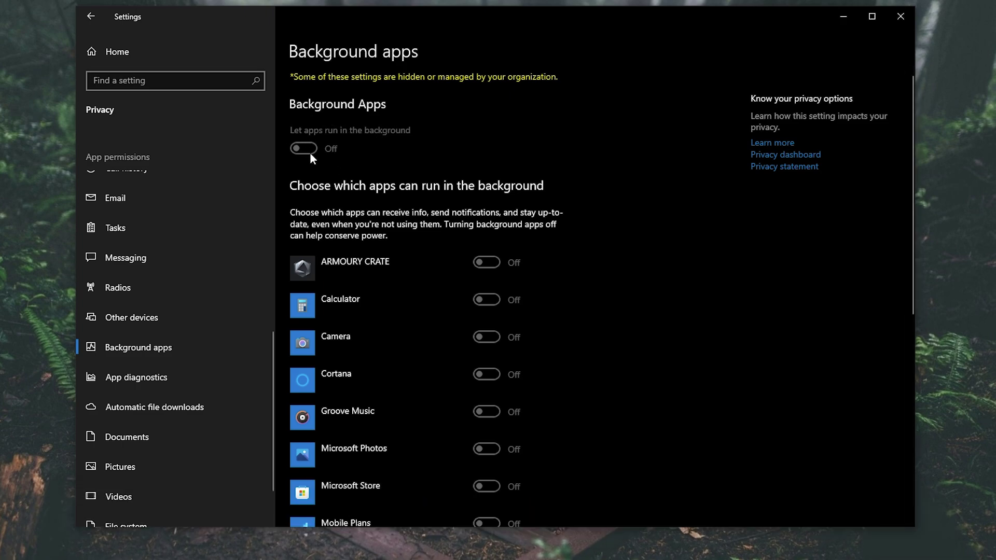
click(153, 48)
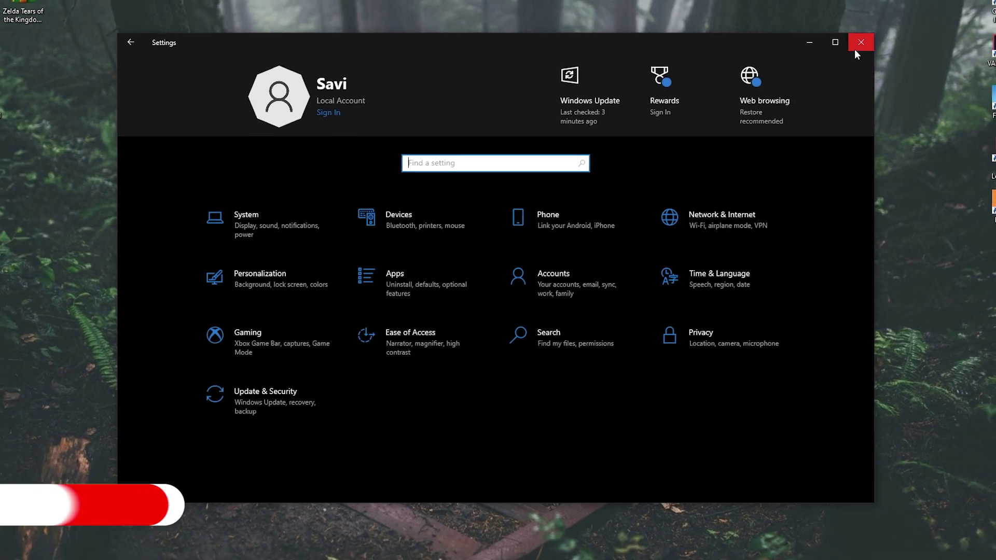
click(897, 19)
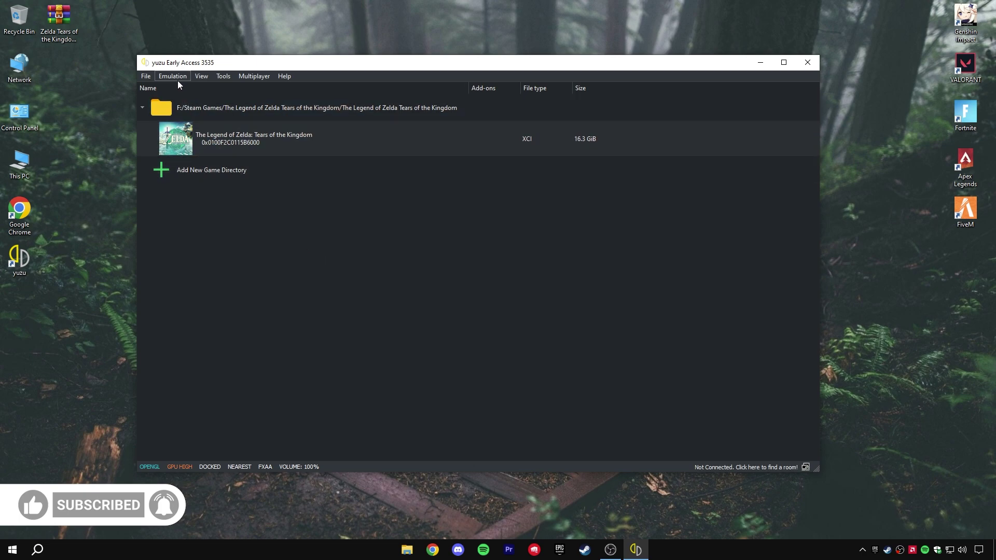
- Switch to yuzu, open its configuration and keep Limit Speed Percent enabled at 100% in the general settings
click(176, 78)
click(186, 138)
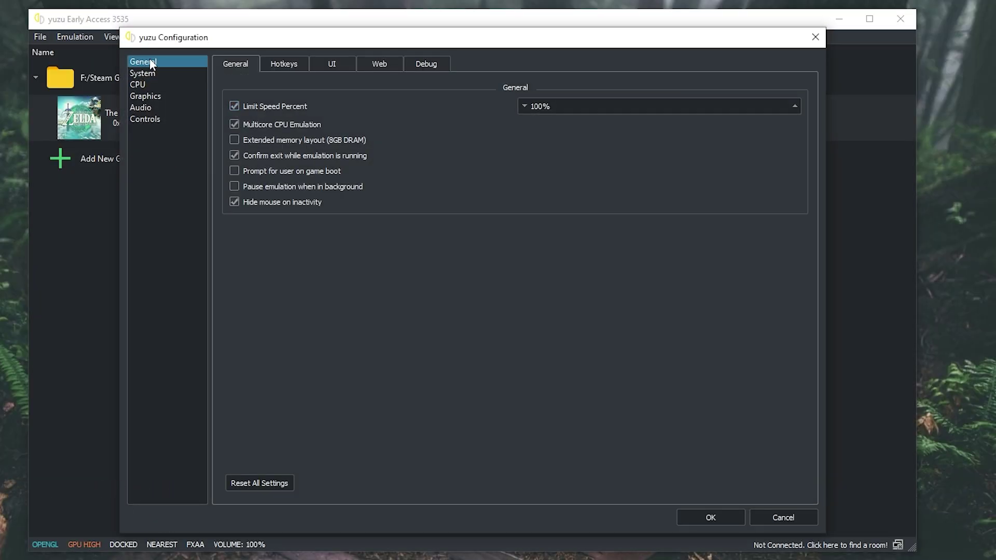
click(287, 106)
click(287, 106)
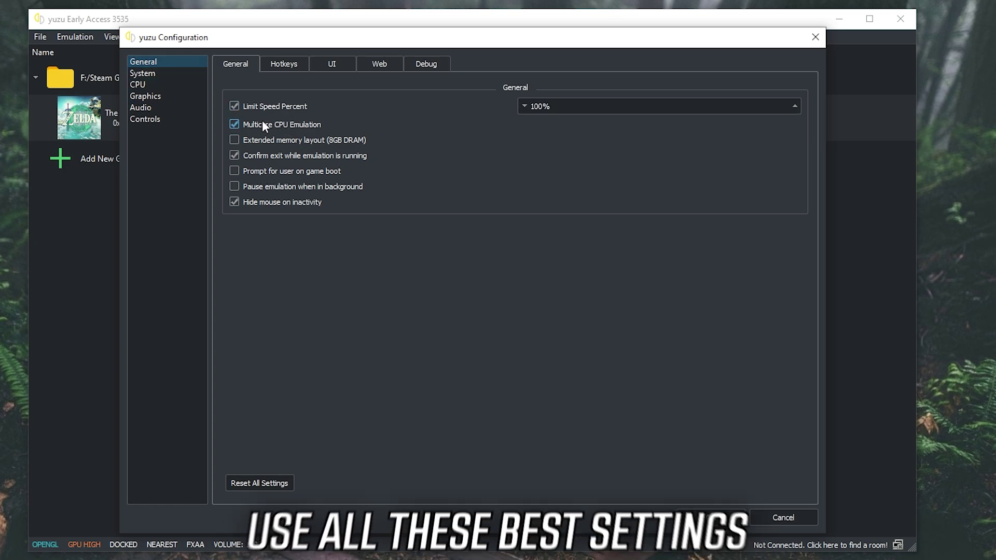
click(582, 107)
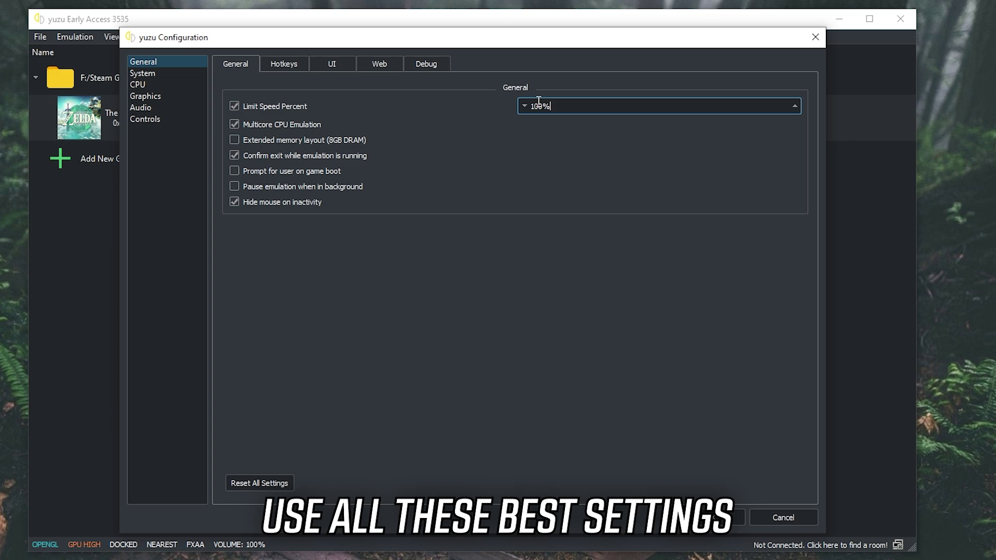
- Look through the System settings and set the CPU accuracy to Auto
click(170, 74)
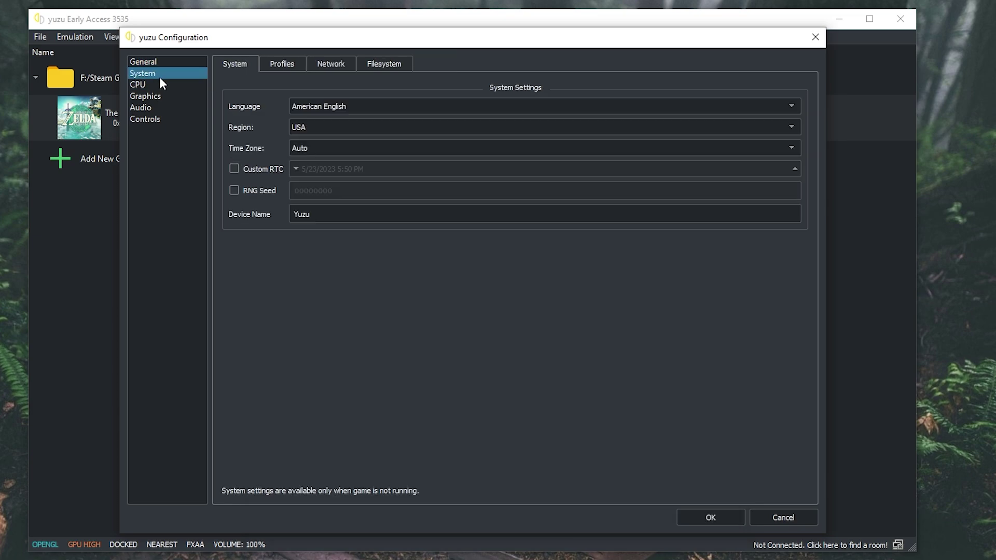
click(149, 86)
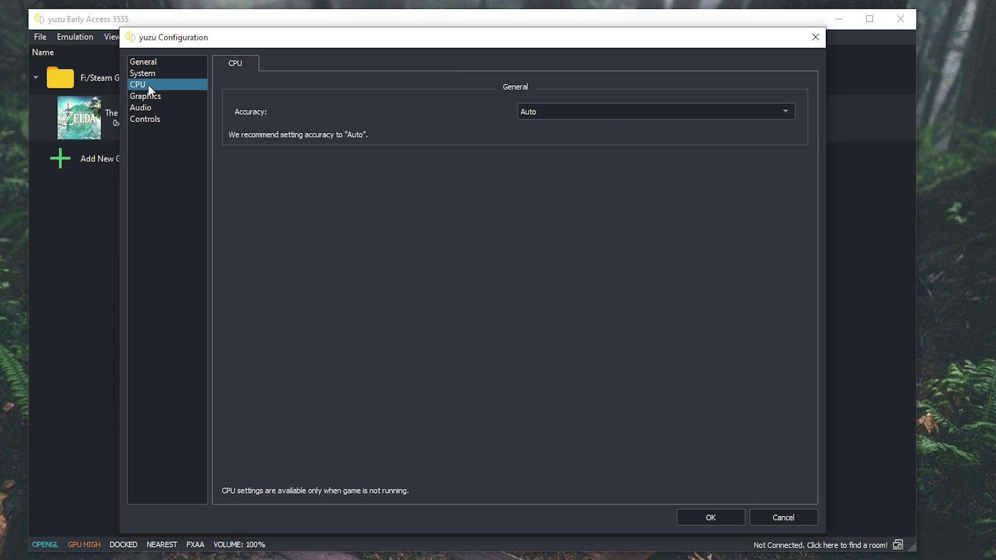
click(572, 111)
click(548, 123)
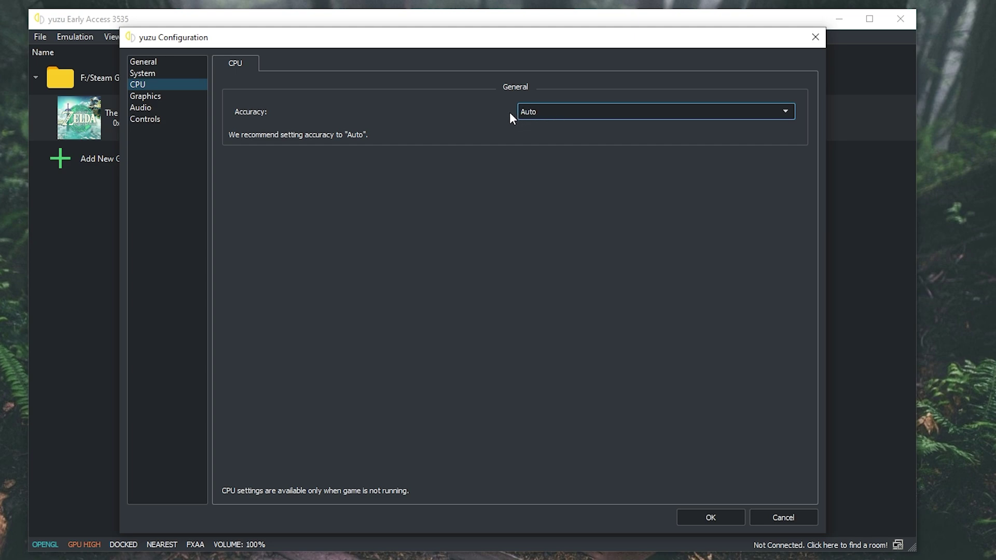
- Set the graphics API to Vulkan with the AMD Radeon RX 6700 XT as the device
click(151, 94)
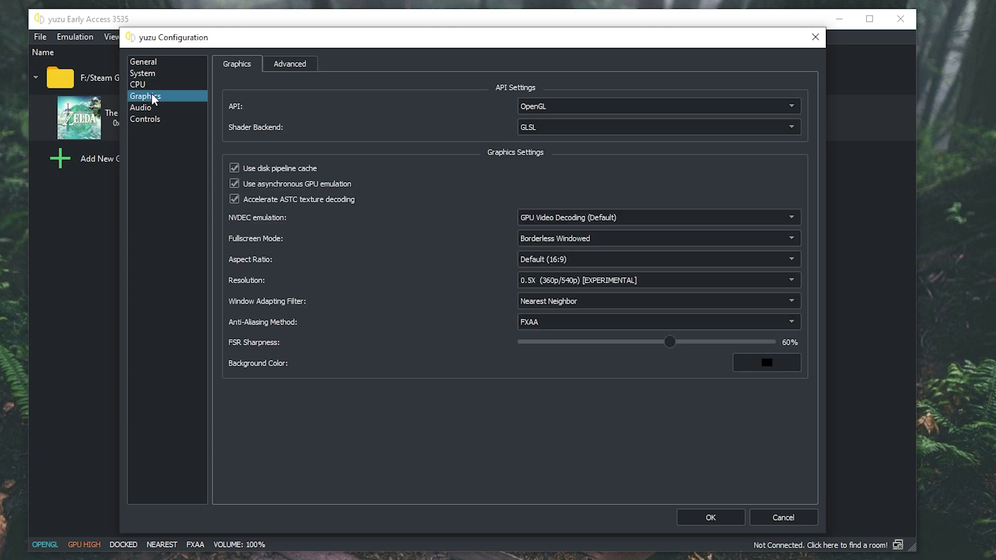
click(558, 107)
click(545, 128)
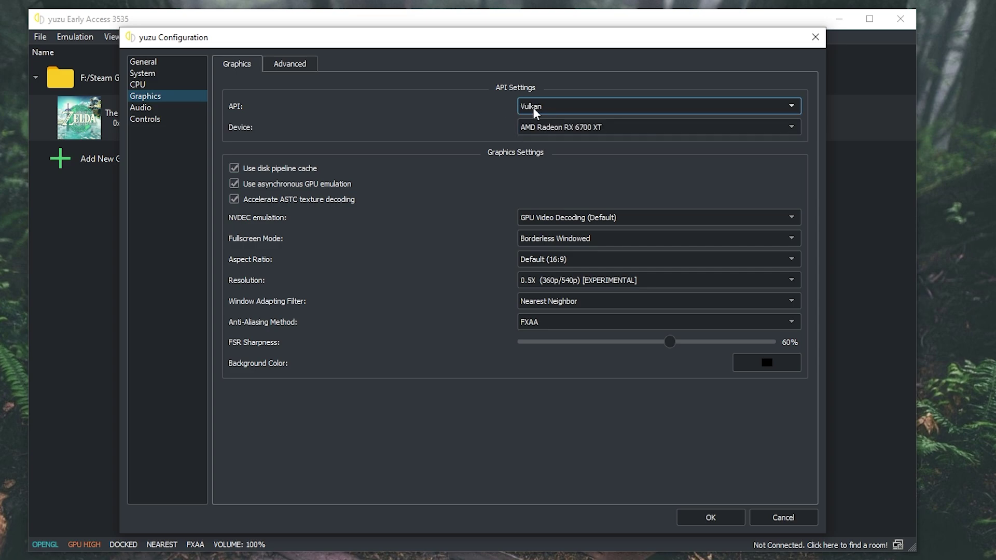
click(552, 127)
click(555, 136)
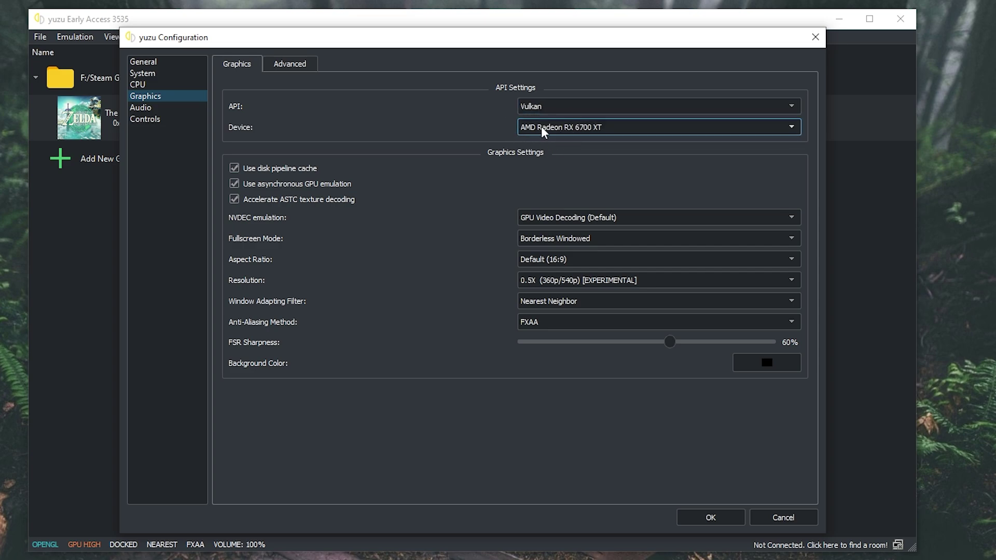
- Choose Borderless Windowed as the fullscreen mode and Default (16:9) as the aspect ratio
click(545, 238)
click(545, 238)
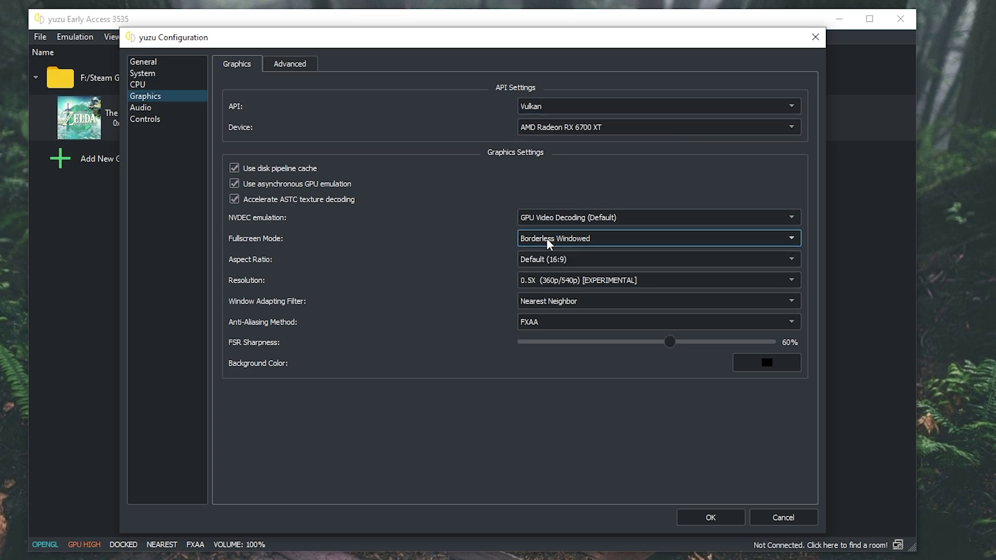
click(538, 258)
click(537, 257)
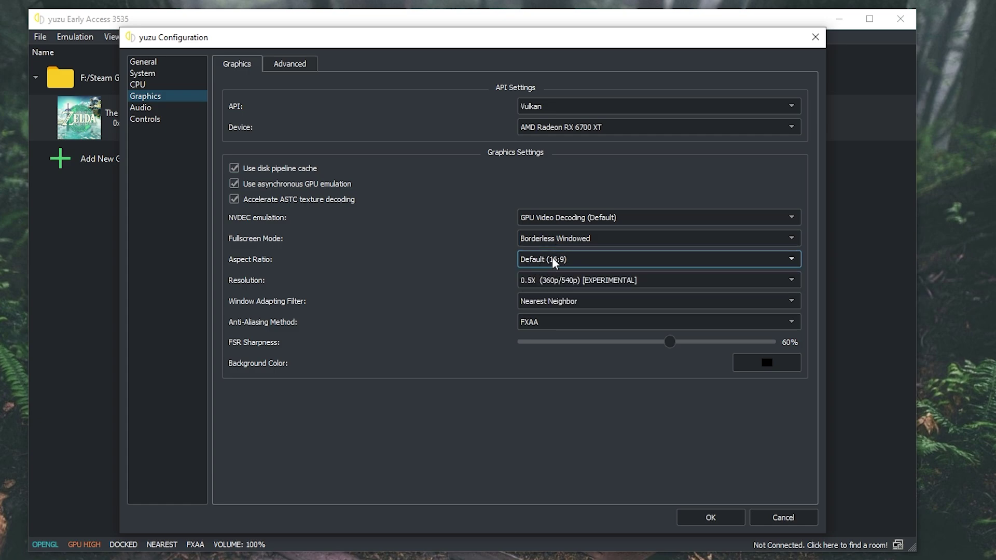
- Set the resolution to 1X (720p/1080p) and the window adapting filter to Nearest Neighbor
click(548, 278)
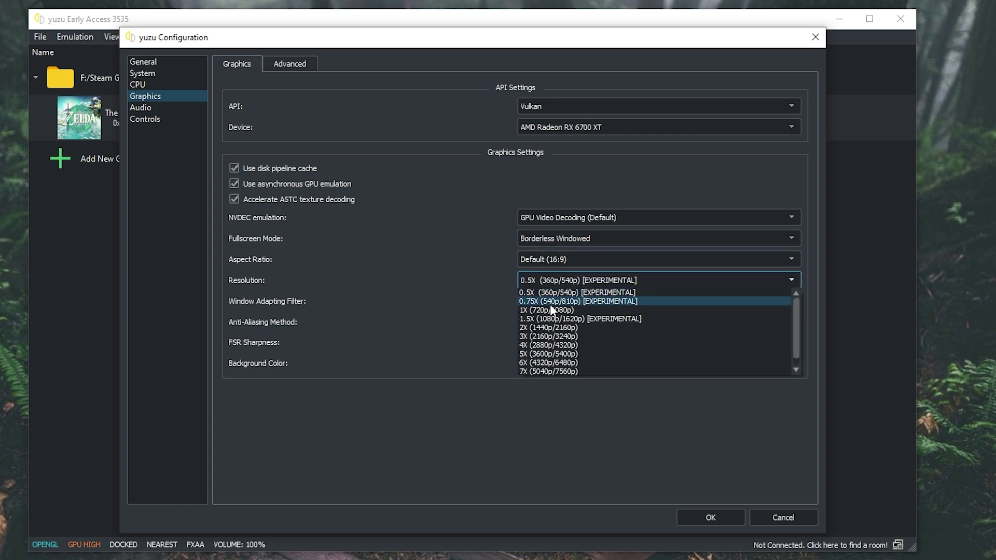
click(546, 309)
click(551, 296)
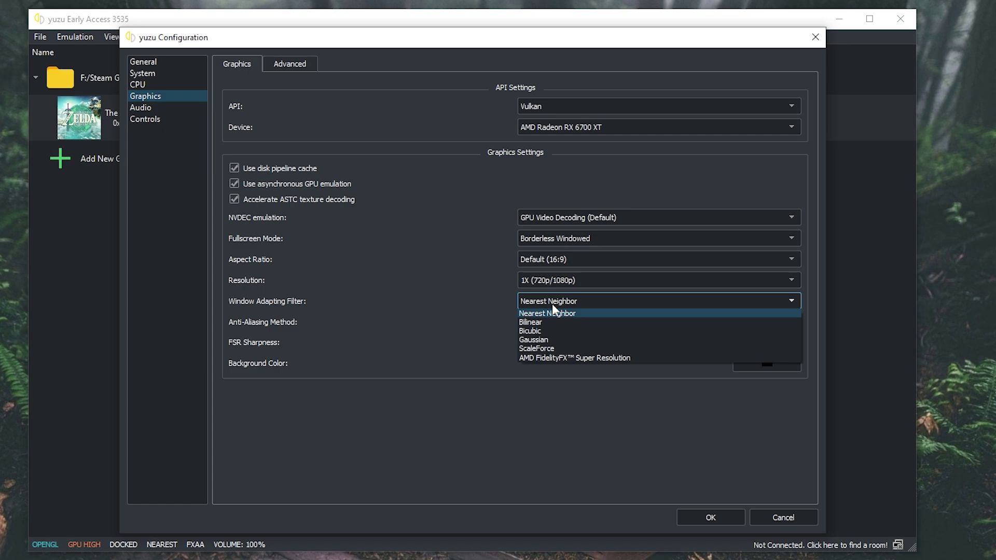
click(550, 311)
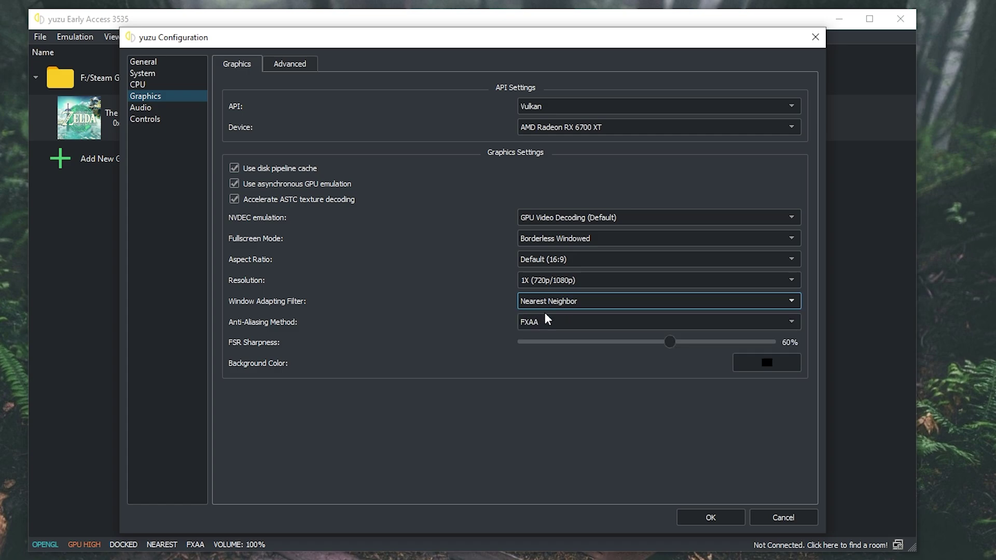
- Set the anti-aliasing method to None and keep FSR sharpness at 60%
click(544, 323)
click(542, 332)
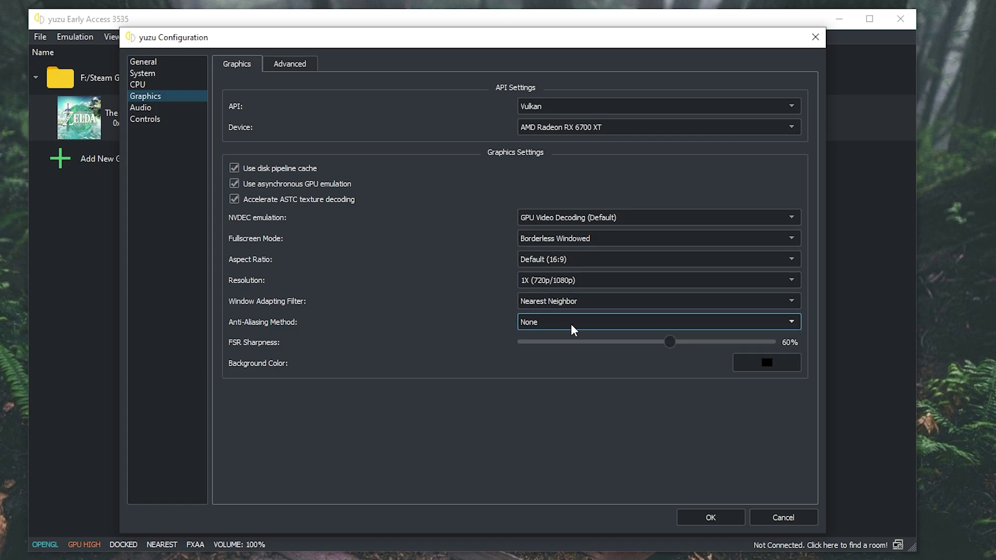
drag(670, 342, 654, 346)
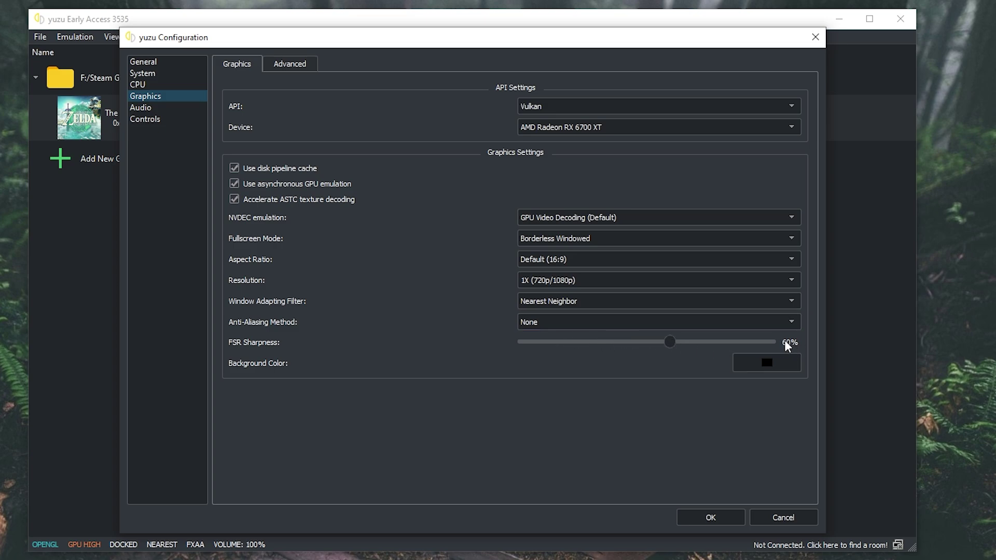
- Set the advanced graphics accuracy level to Normal and disable VSync
click(299, 61)
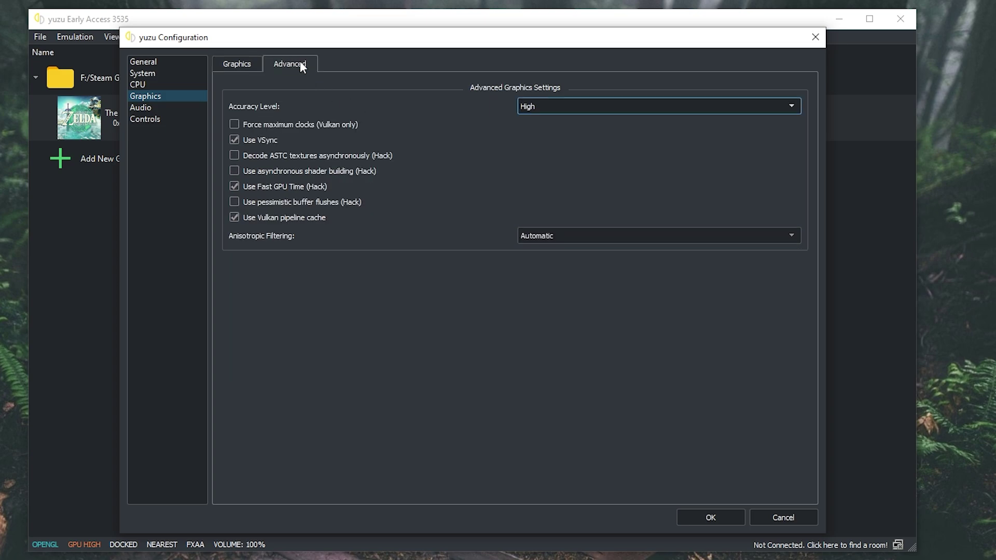
click(570, 107)
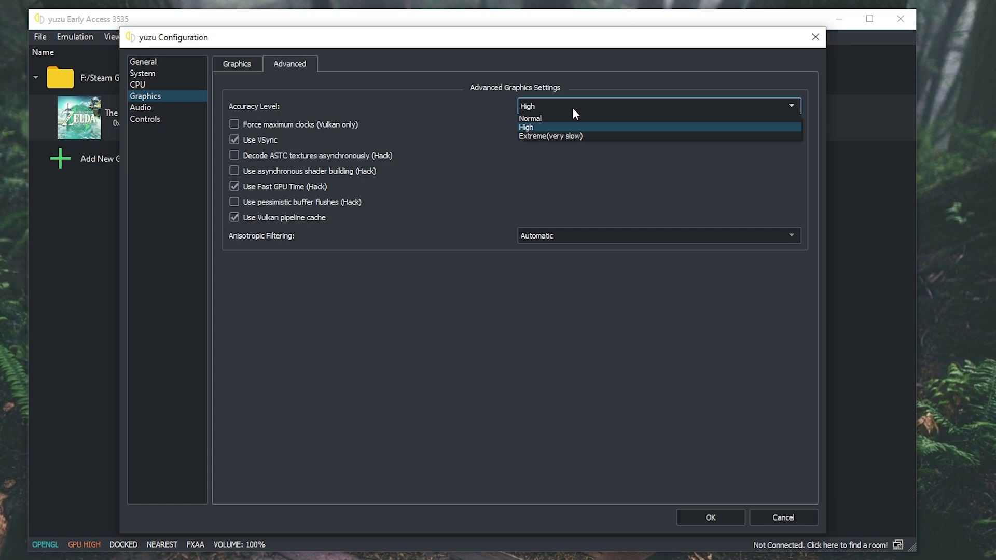
click(547, 117)
click(235, 141)
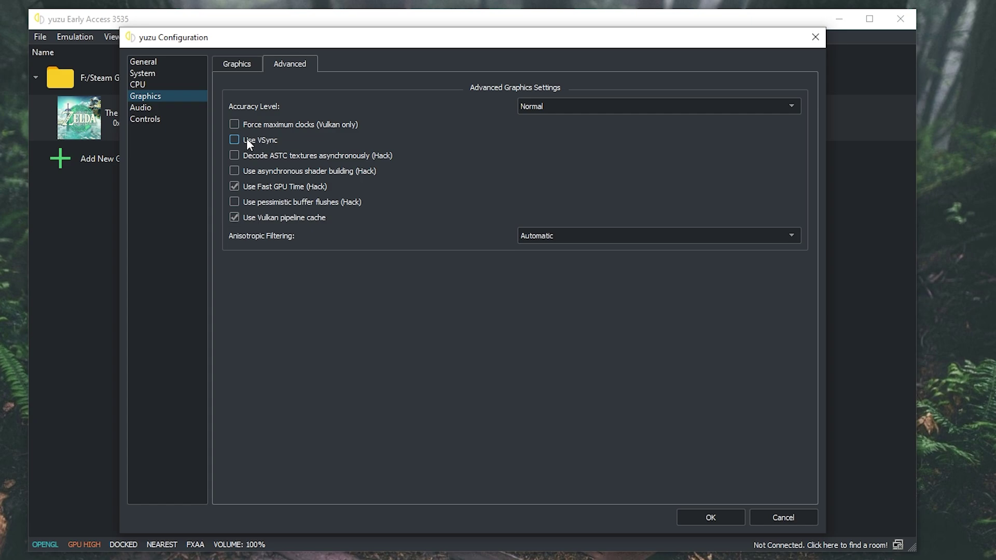
- Keep anisotropic filtering on Automatic, save the yuzu configuration and close the emulator
click(569, 235)
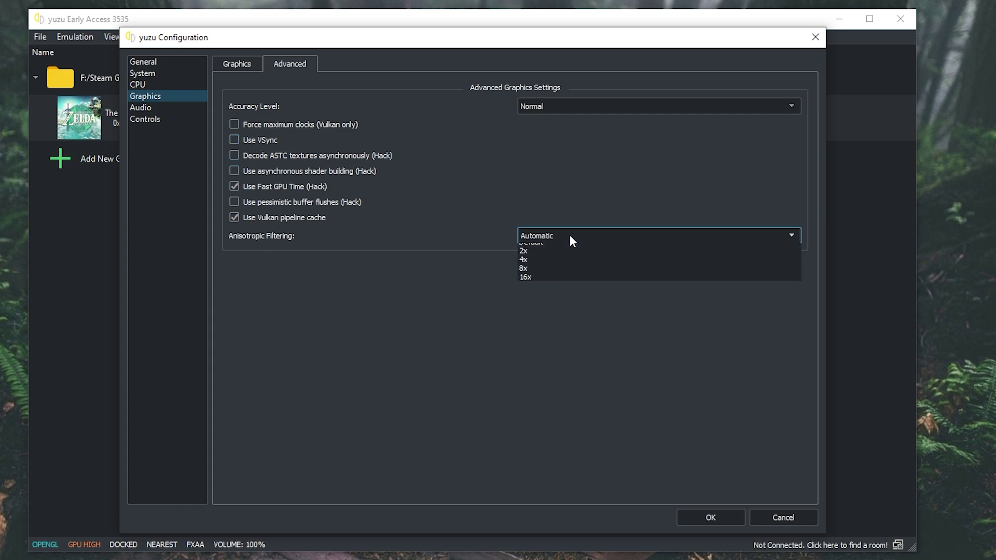
click(551, 246)
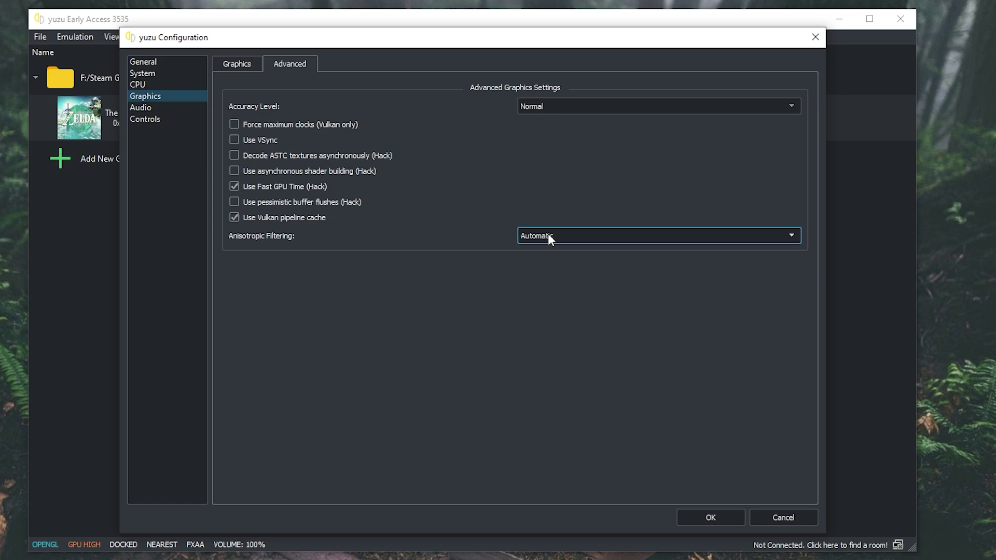
click(708, 518)
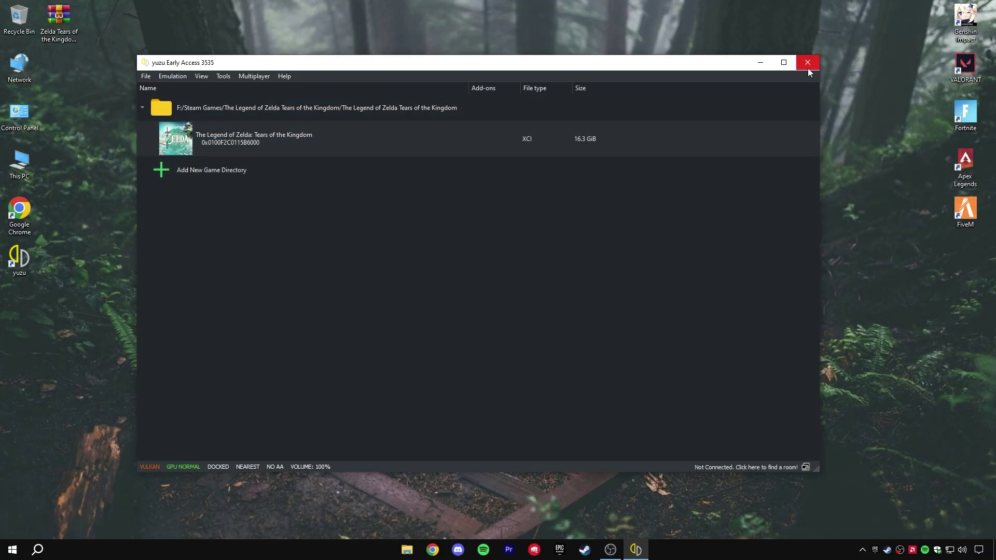
click(807, 68)
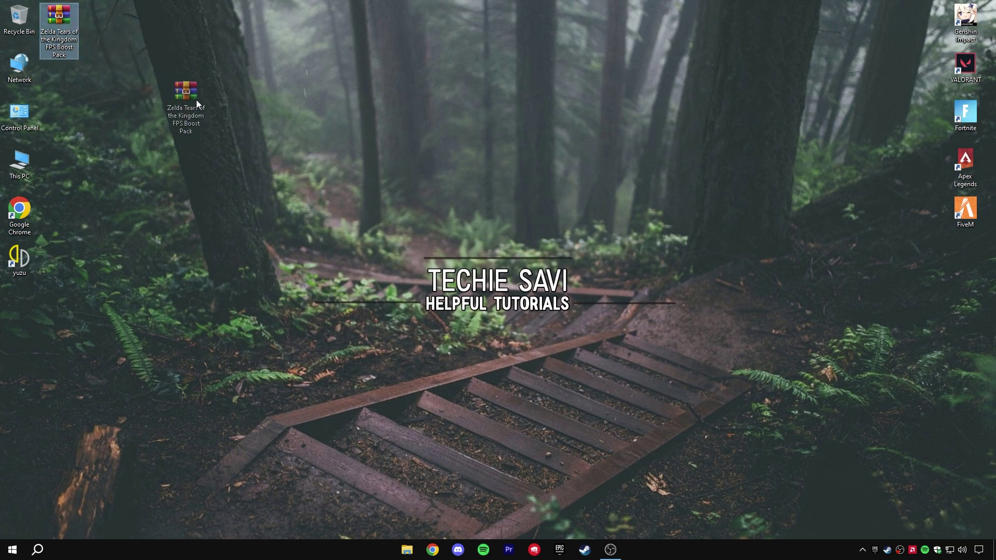
- Extract the Zelda Tears of the Kingdom FPS Boost Pack folder from its archive to the desktop and place it below the archive
drag(196, 100, 304, 167)
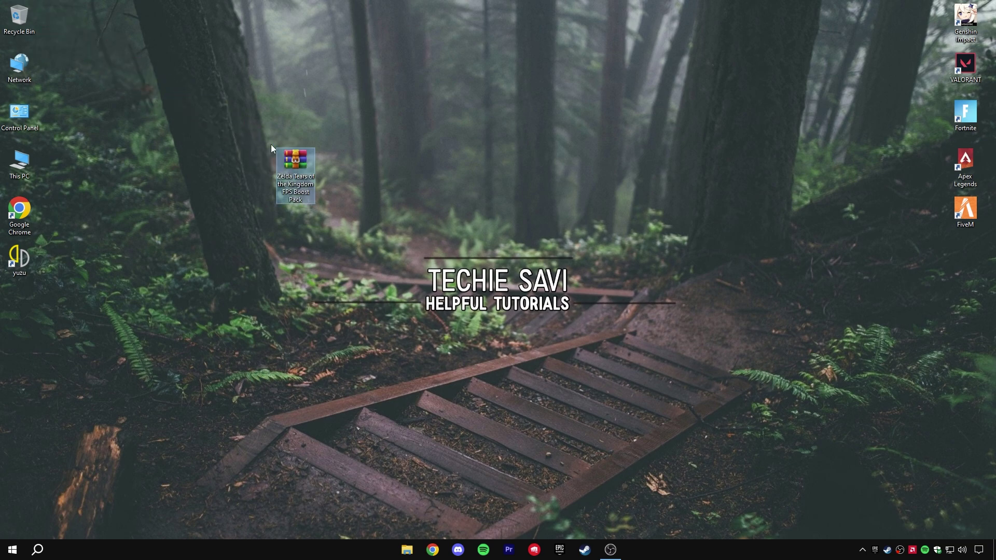
drag(244, 126, 315, 201)
right_click(297, 173)
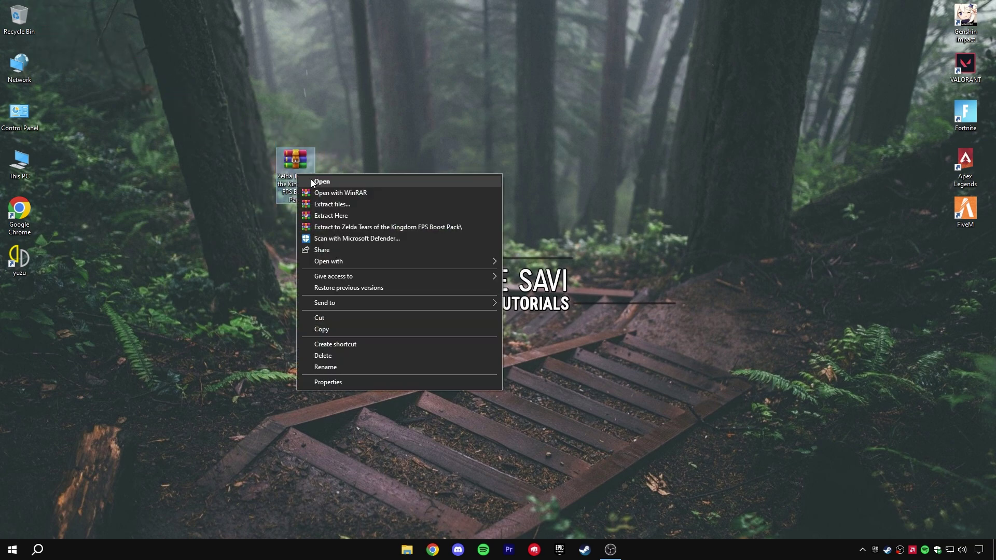
click(310, 179)
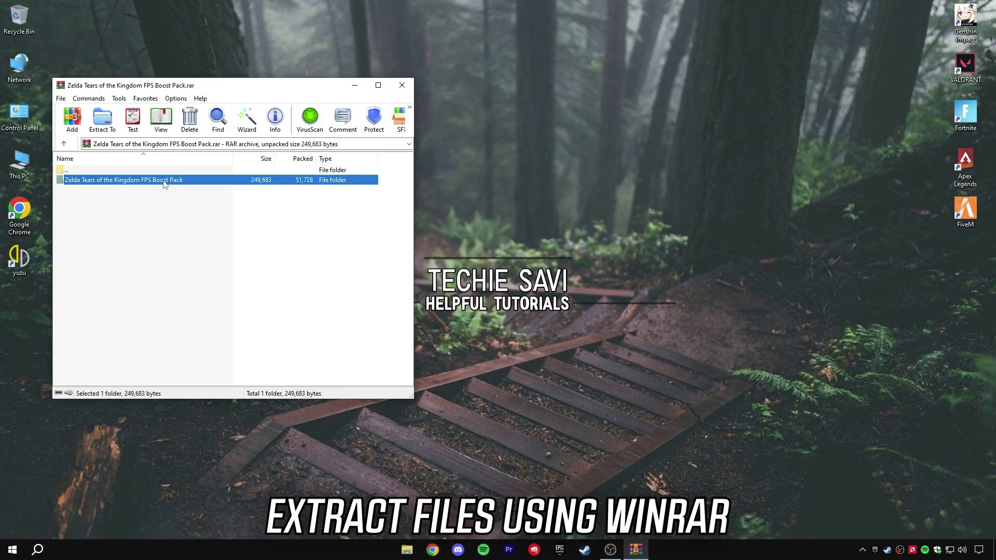
drag(403, 213, 435, 214)
click(401, 85)
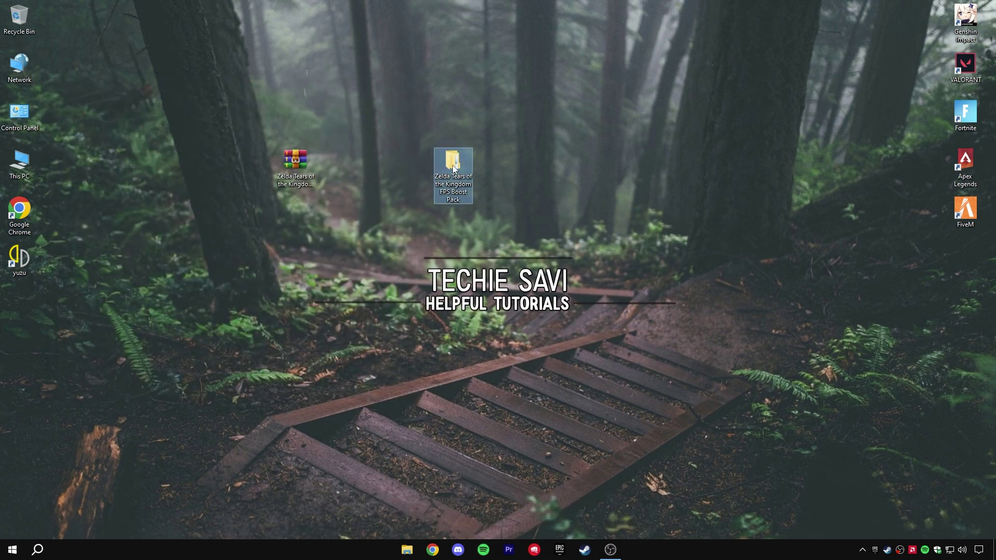
drag(312, 213, 311, 215)
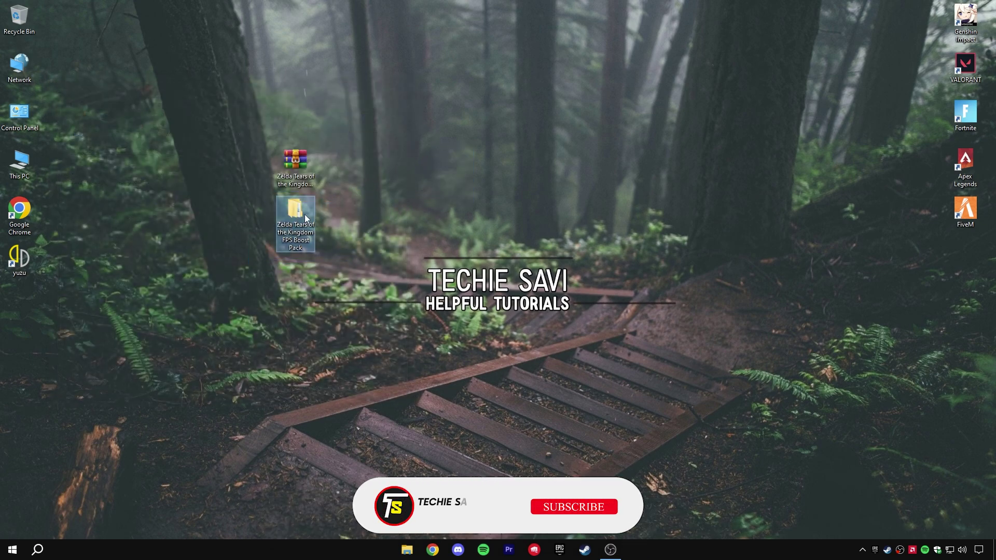
- Open the extracted FPS Boost Pack folder and go into its 1 - CPU Optimization subfolder
right_click(306, 236)
click(329, 239)
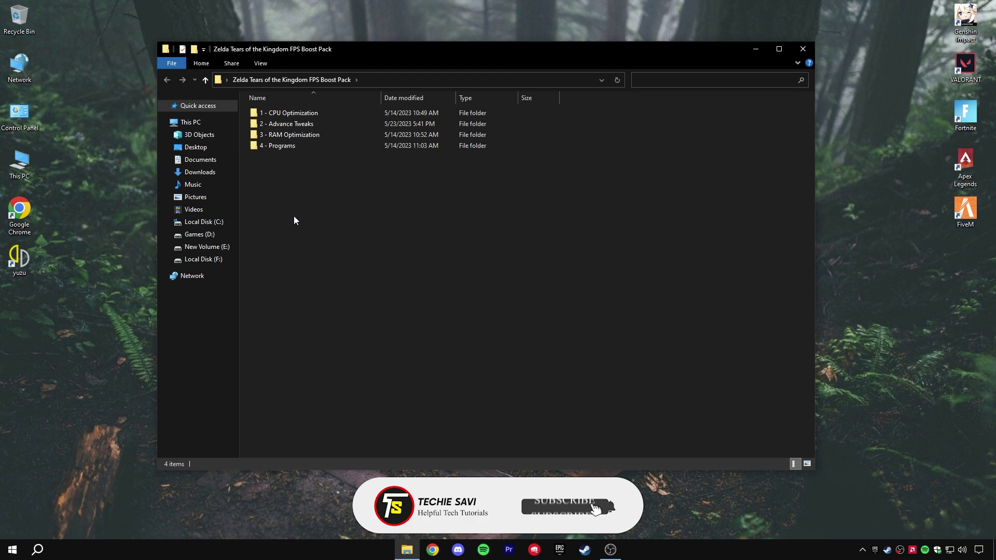
drag(294, 215, 315, 116)
double_click(343, 112)
click(287, 138)
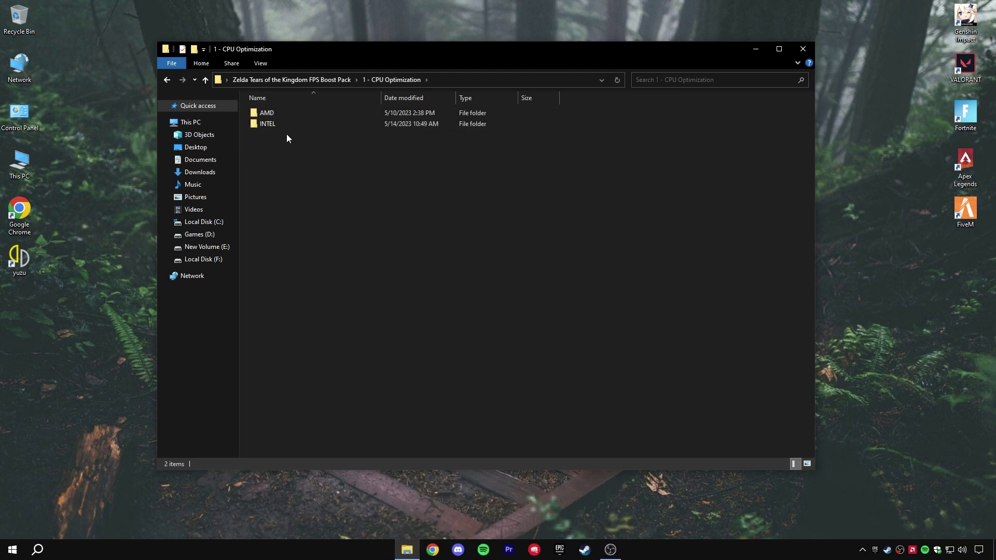
- Search Windows for "system information" and open the System Information app
click(39, 549)
text(system)
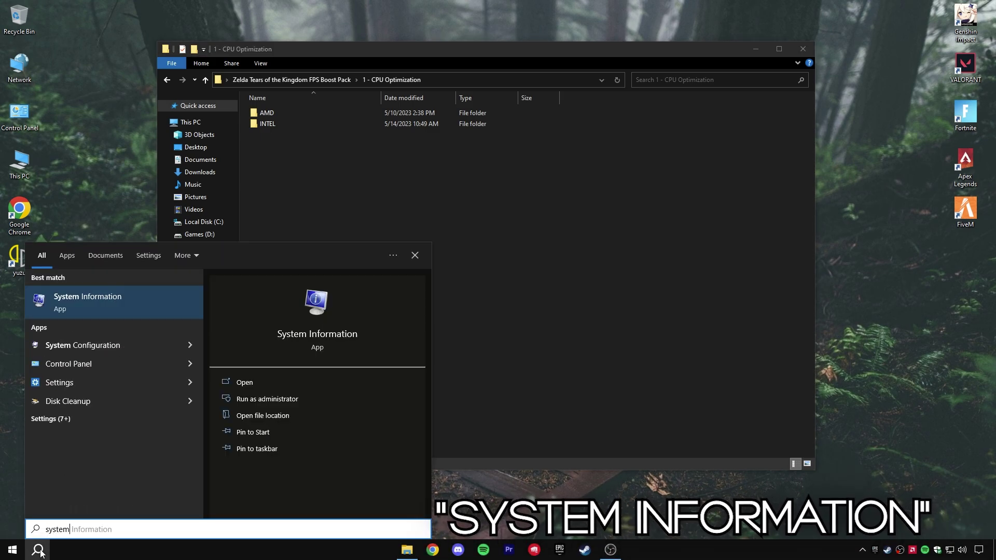
text( info)
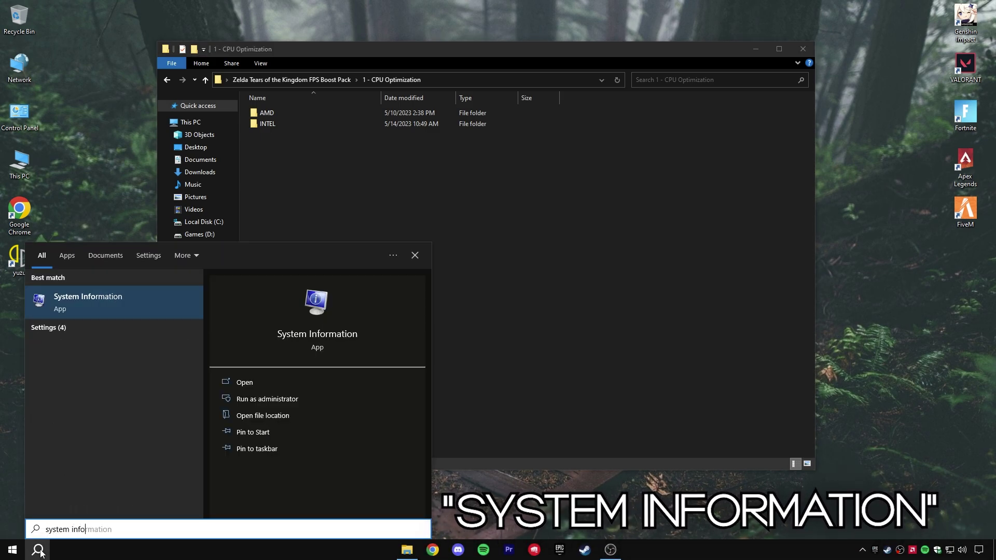
text(rmation)
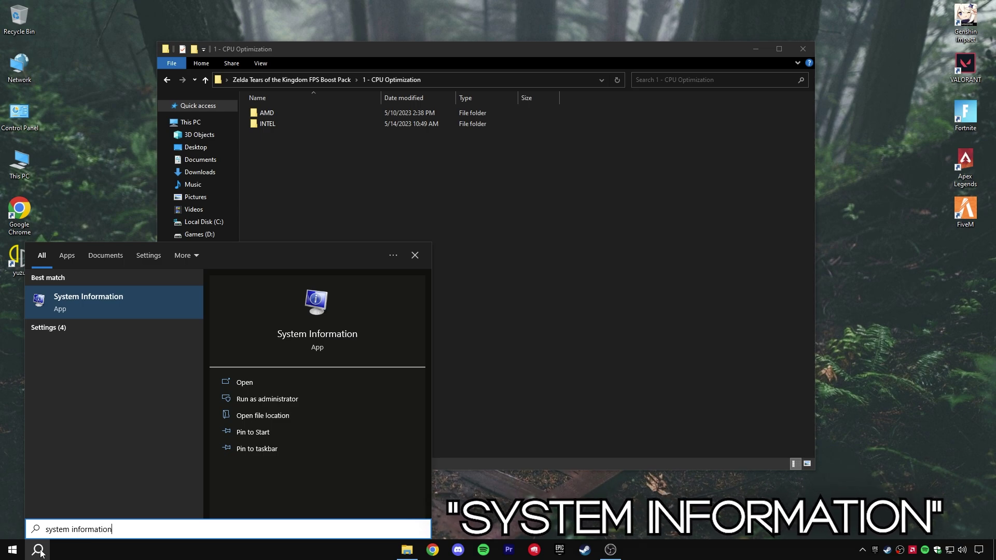
click(245, 382)
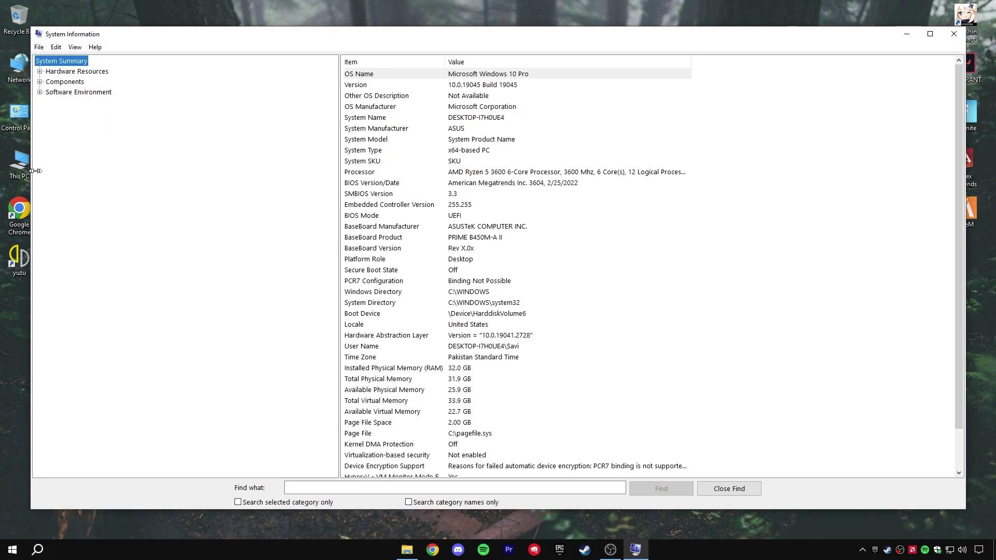
- Check the Processor entry in the system summary for the CPU brand, with the window narrowed beside the folder, and close System Information
drag(34, 171, 479, 194)
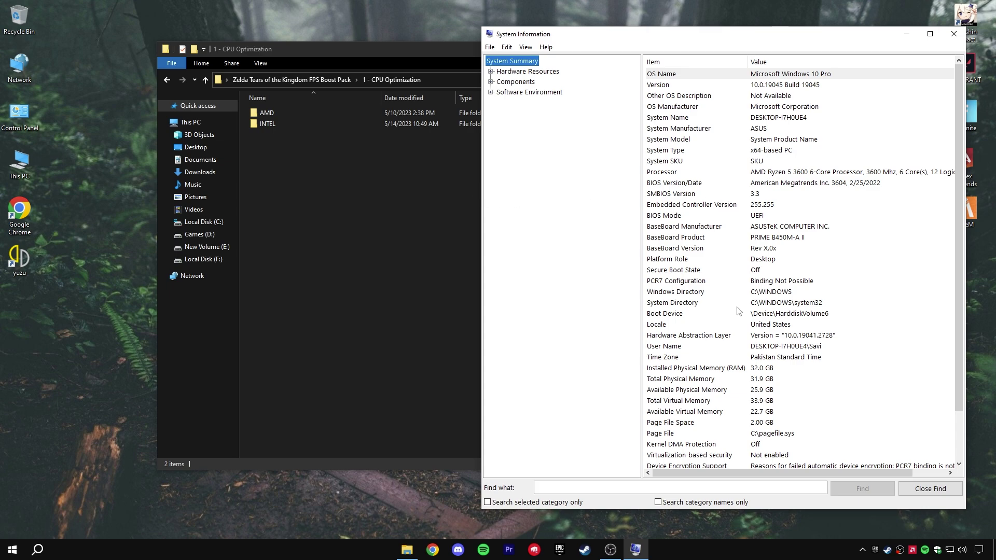
scroll(765, 295, down, 2)
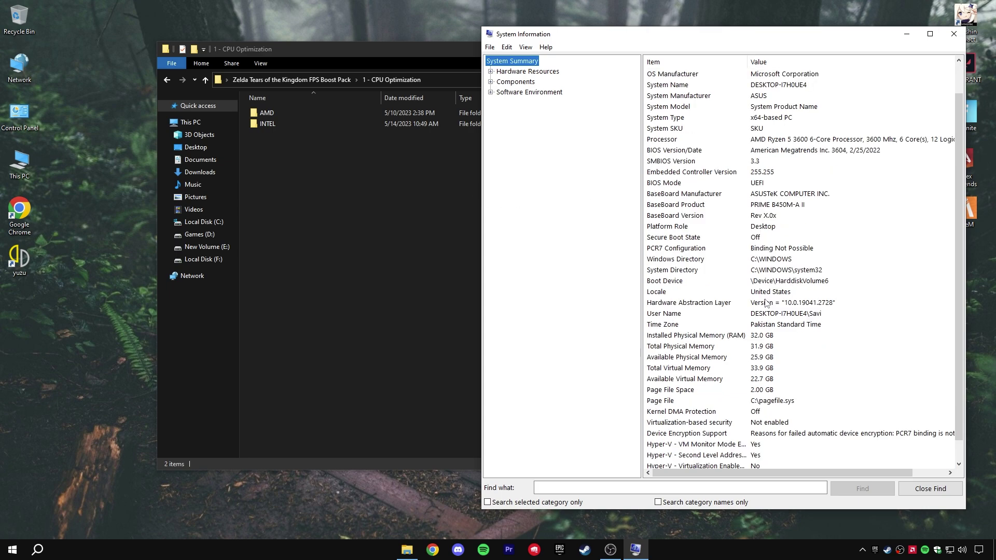
scroll(766, 304, up, 2)
click(771, 152)
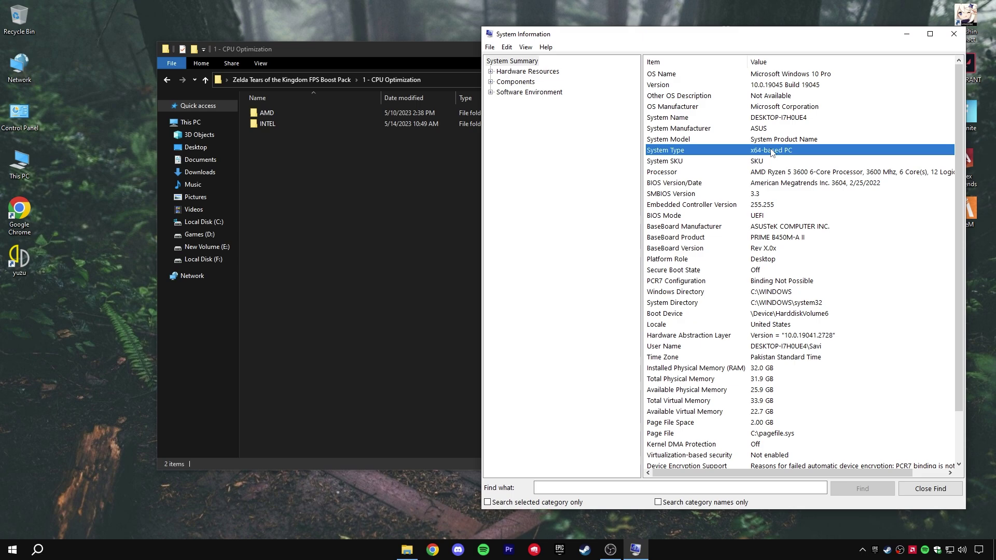
click(758, 174)
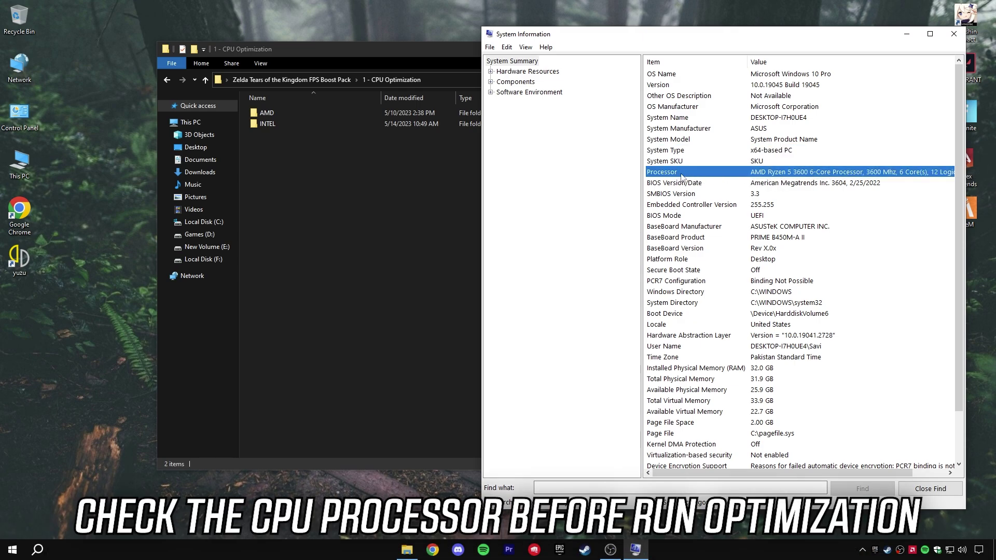
click(953, 34)
- Merge the AMD CPU Priority file from the AMD folder into the registry and confirm
double_click(324, 112)
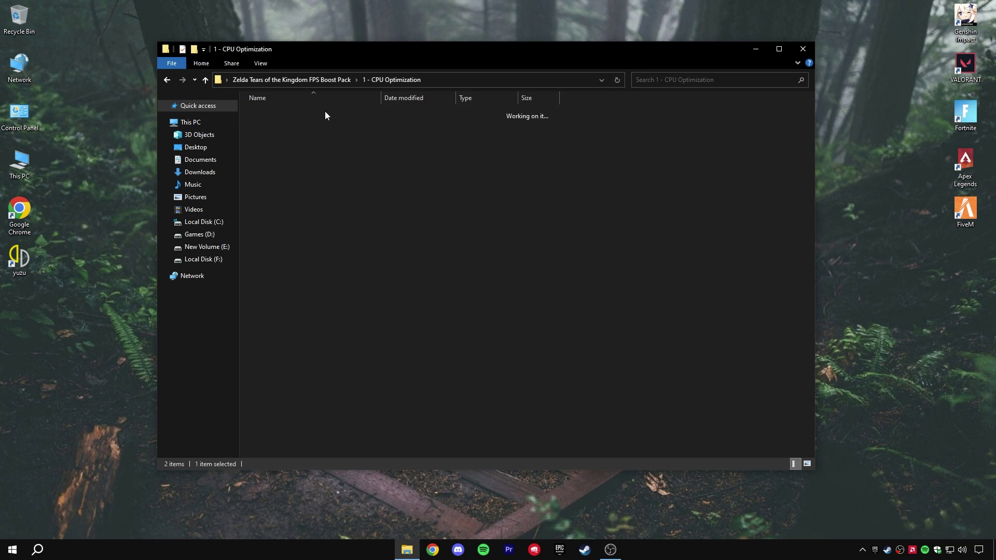
right_click(302, 110)
click(330, 123)
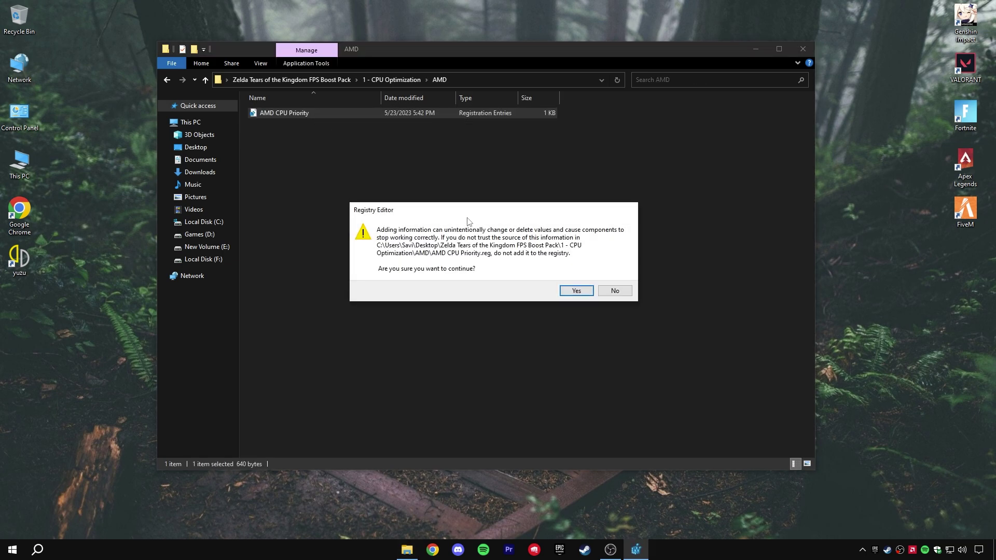
click(587, 293)
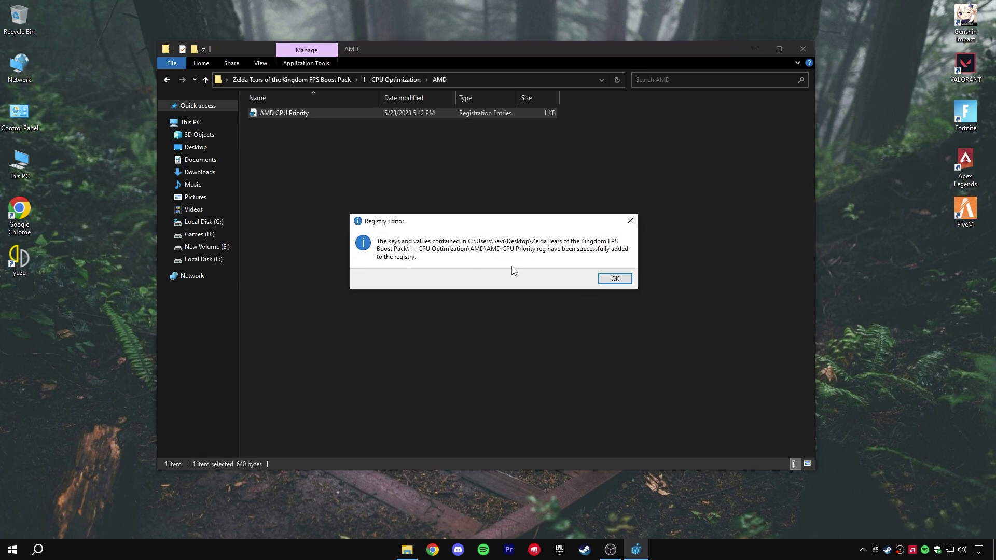
key(Return)
- Return to the FPS Boost Pack folder and open 2 - Advance Tweaks
click(282, 79)
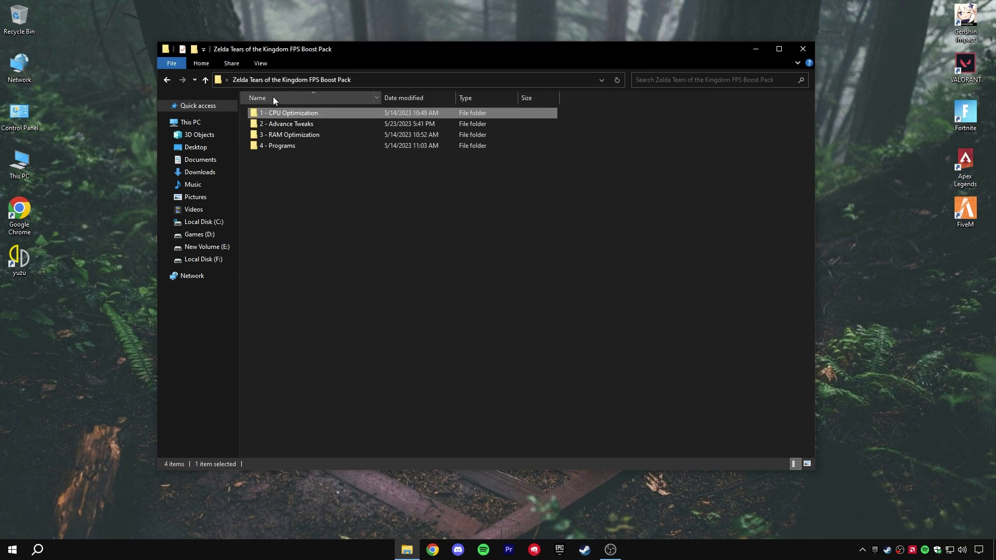
double_click(282, 123)
drag(297, 166, 318, 100)
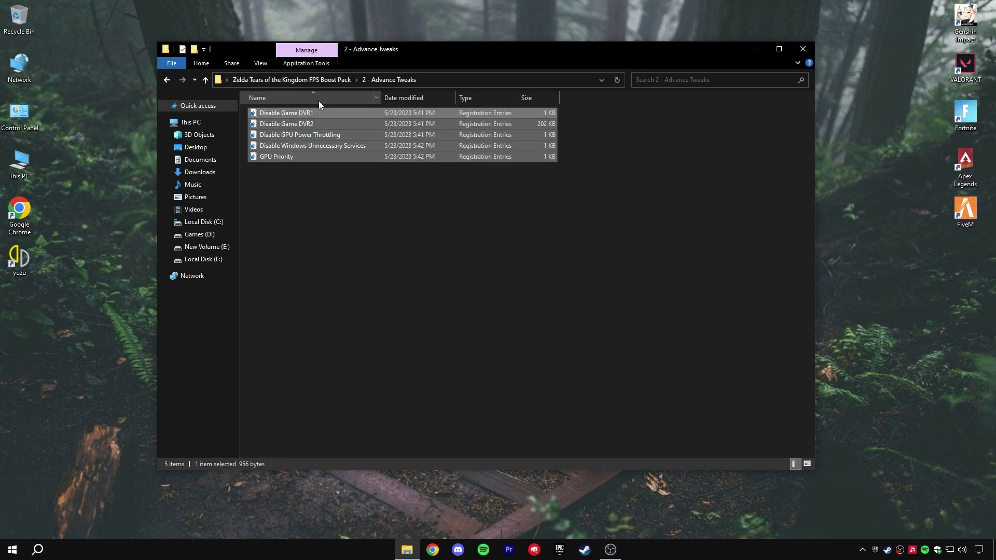
click(304, 165)
- Merge the Disable Game DVR1 file into the registry and confirm
right_click(299, 115)
click(323, 125)
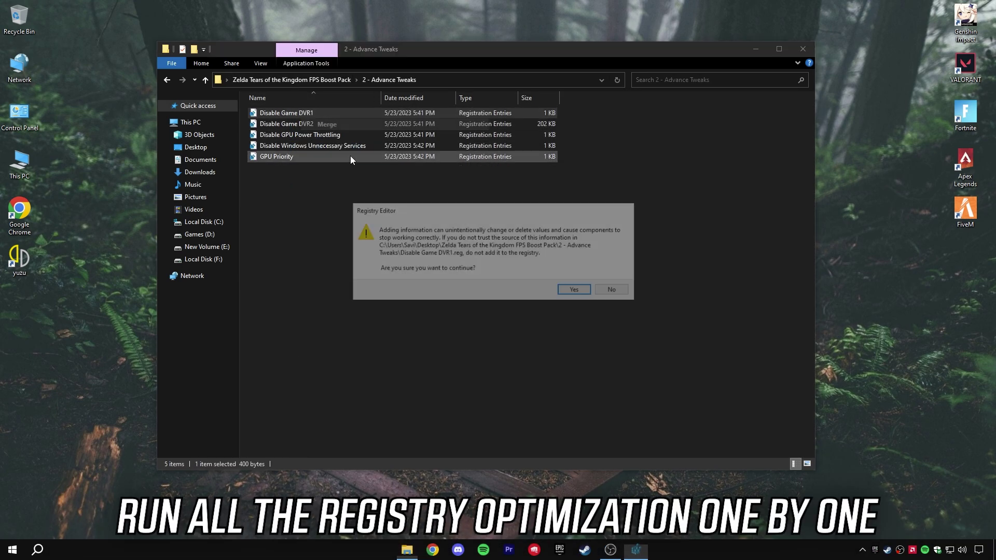
click(576, 291)
click(614, 280)
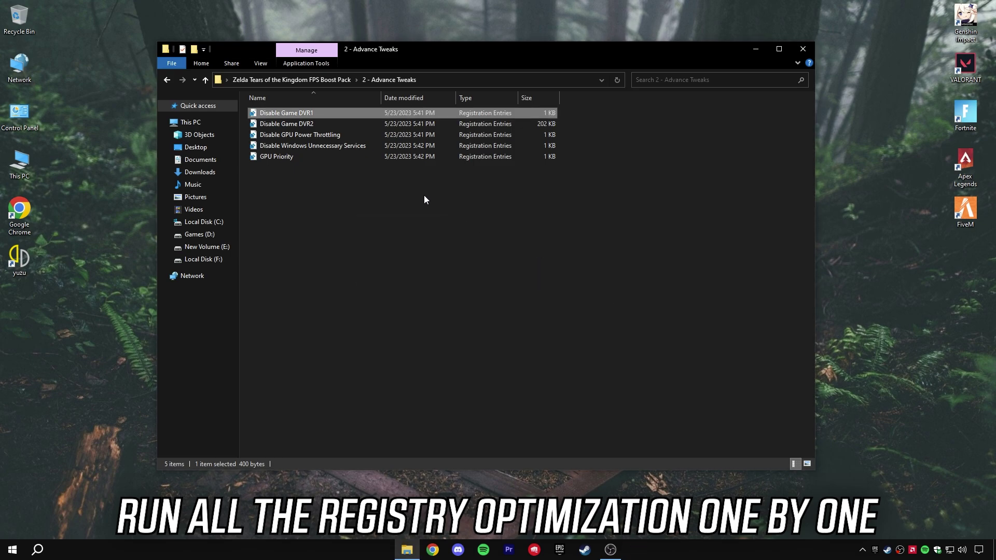
- Merge the Disable Game DVR2 file into the registry and confirm
click(289, 124)
right_click(290, 125)
click(312, 134)
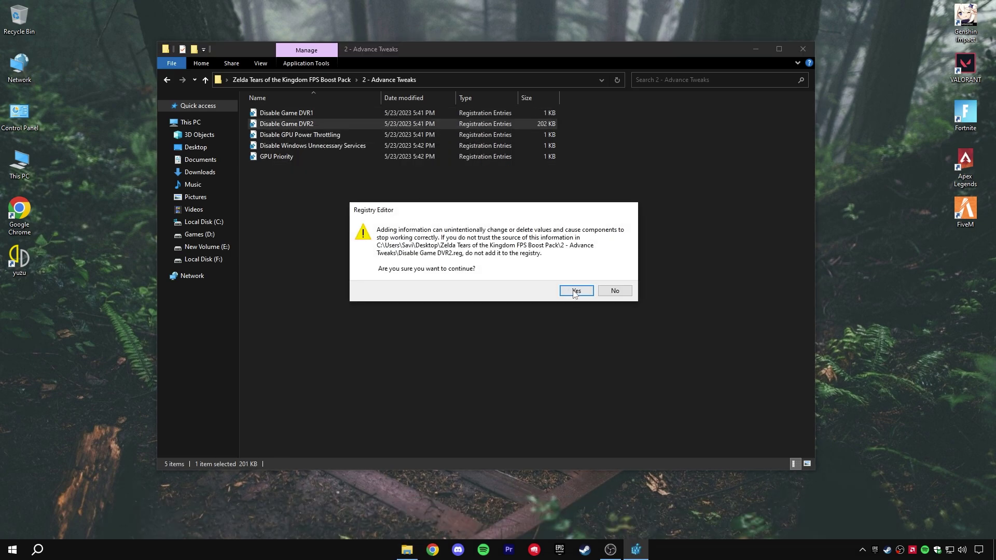
click(577, 291)
click(613, 281)
- Merge the Disable GPU Power Throttling file into the registry and confirm
click(300, 134)
right_click(300, 134)
click(323, 144)
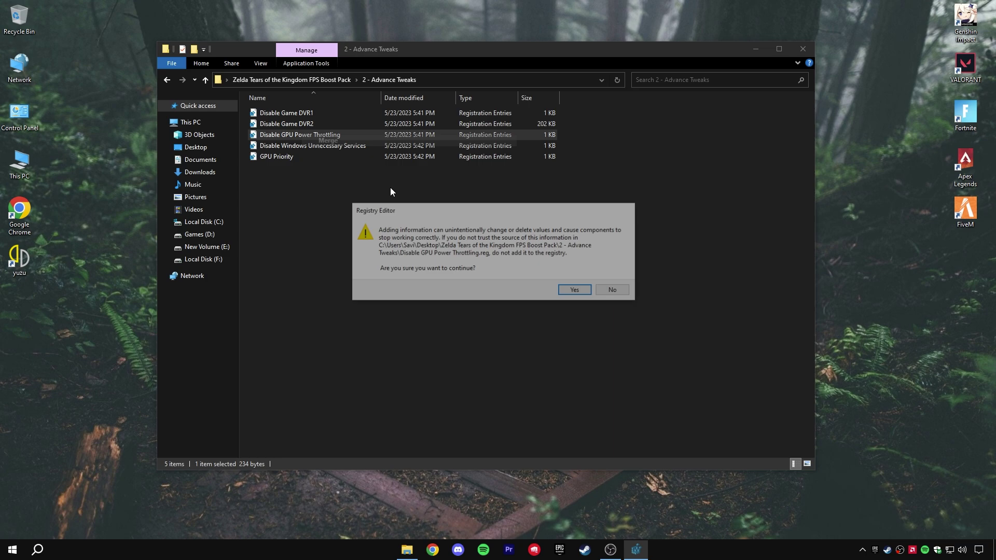
click(577, 291)
click(613, 281)
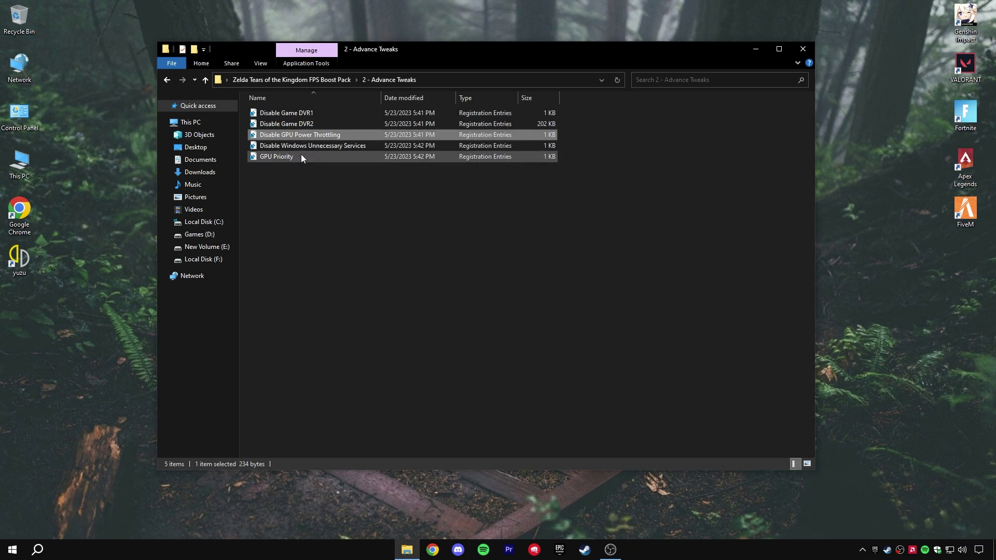
- Merge the Disable Windows Unnecessary Services file into the registry and confirm
click(300, 146)
right_click(300, 145)
click(322, 155)
click(576, 291)
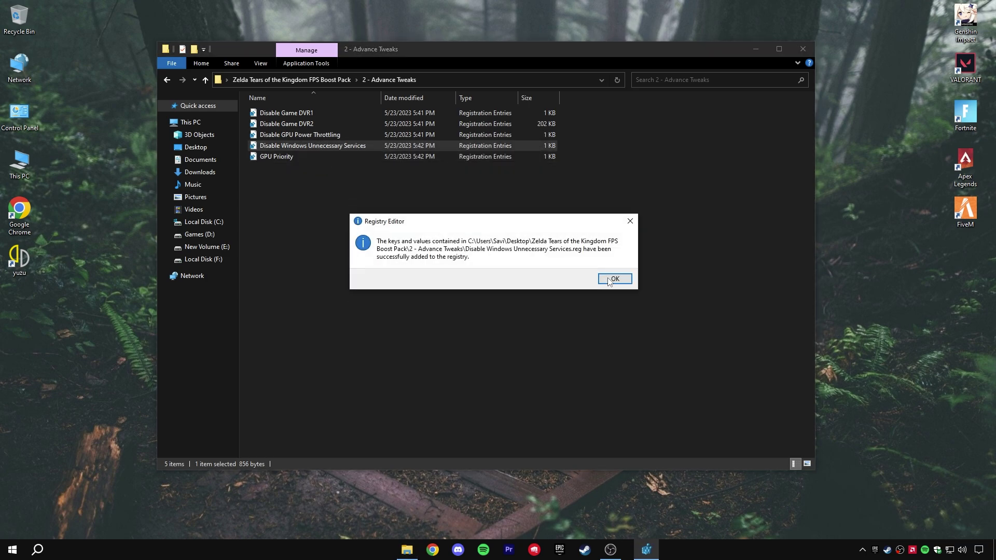
click(613, 281)
- Merge the GPU Priority file into the registry and confirm
right_click(296, 157)
click(311, 167)
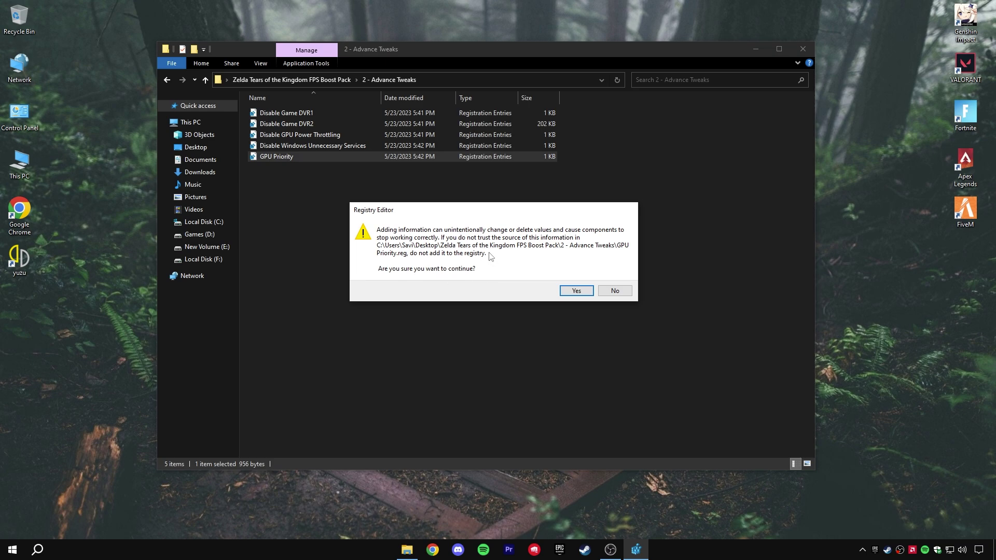
click(576, 291)
click(614, 280)
click(320, 200)
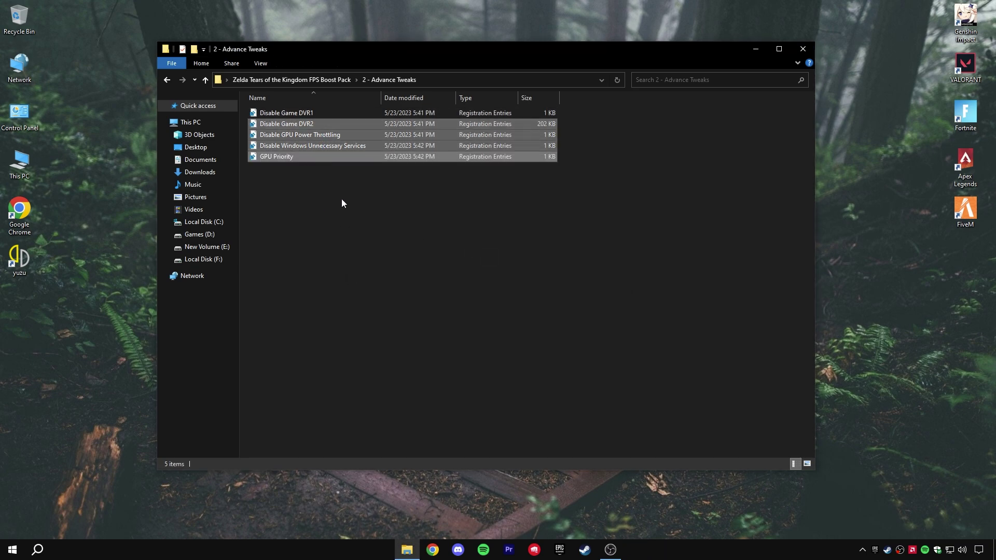
- Return to the FPS Boost Pack folder and open 3 - RAM Optimization
click(297, 80)
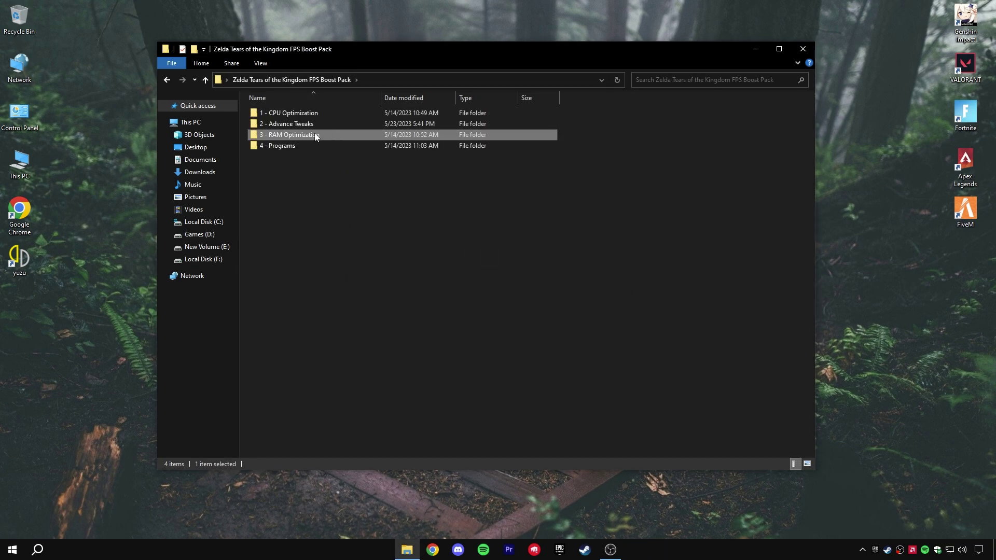
double_click(314, 135)
drag(298, 213, 321, 85)
click(265, 258)
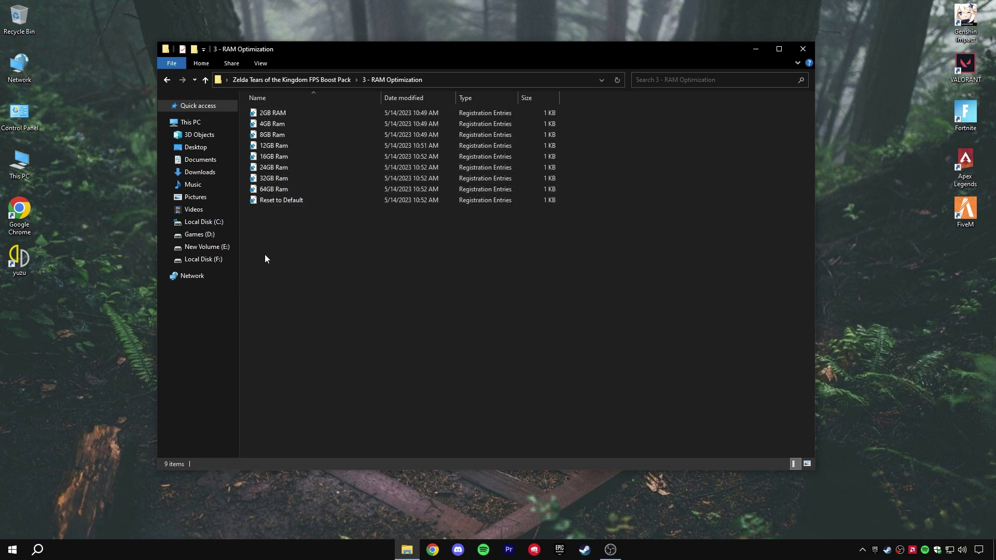
- Check the computer's total installed memory in Task Manager's performance view, and close Task Manager
right_click(13, 548)
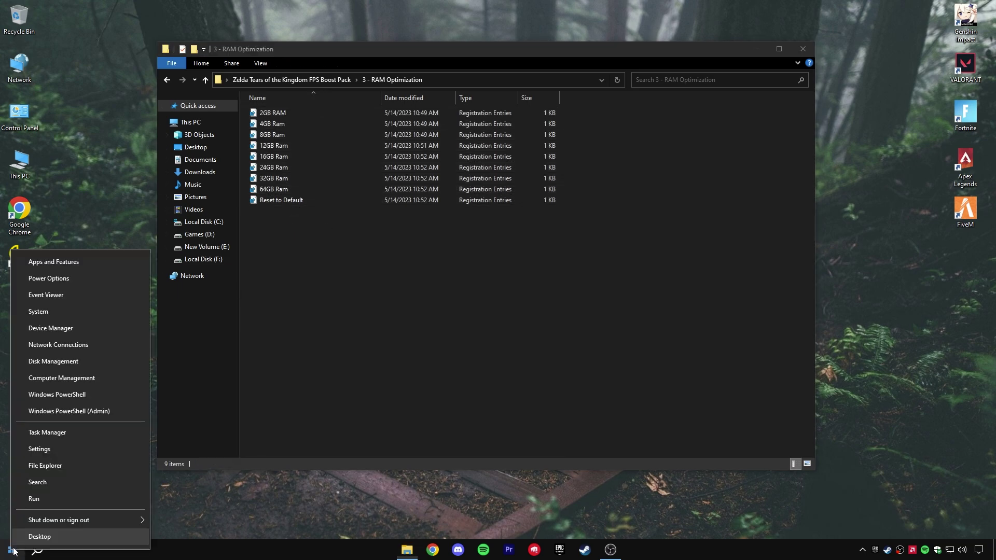
click(42, 432)
drag(357, 88, 633, 78)
click(596, 96)
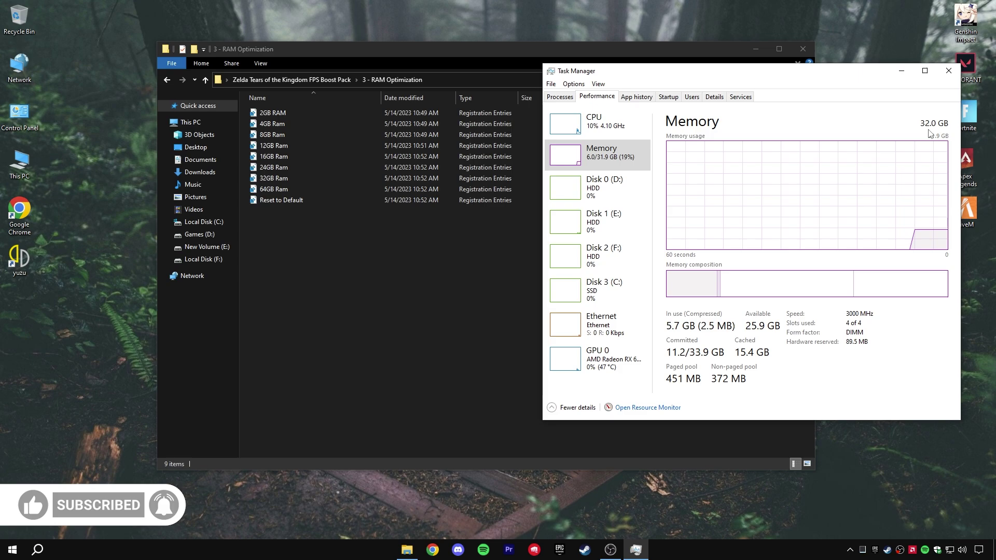
click(948, 70)
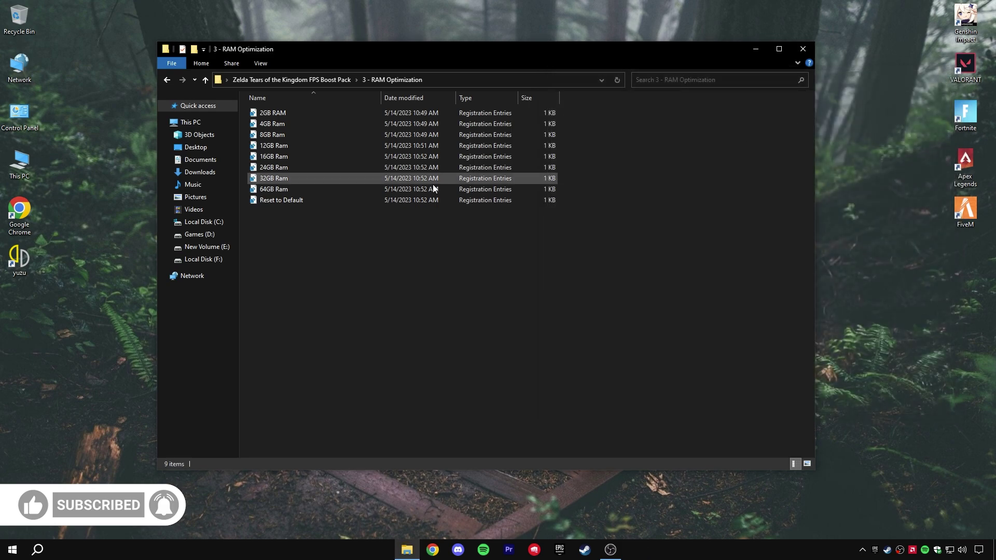
- Merge the 32GB Ram file into the registry and confirm
right_click(285, 179)
click(302, 188)
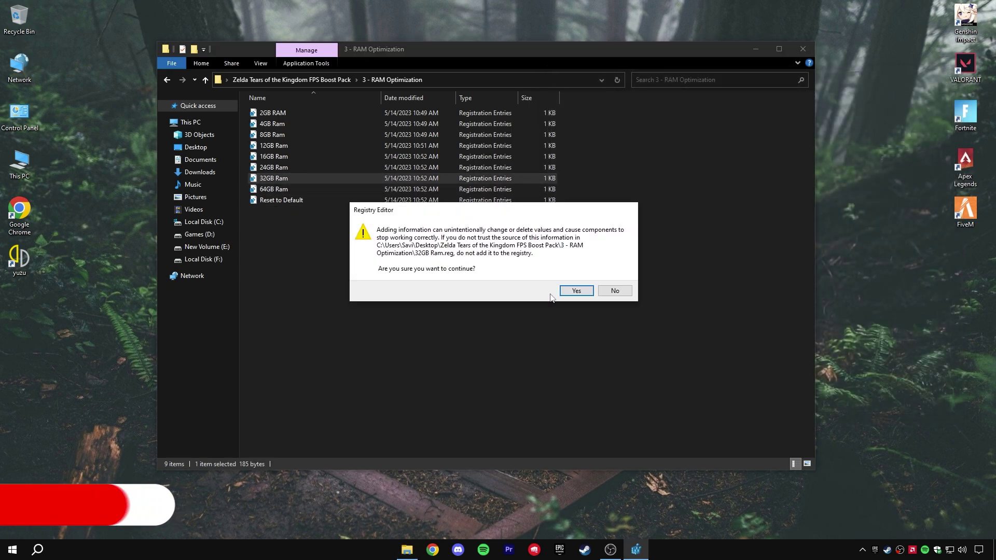
click(574, 288)
click(613, 279)
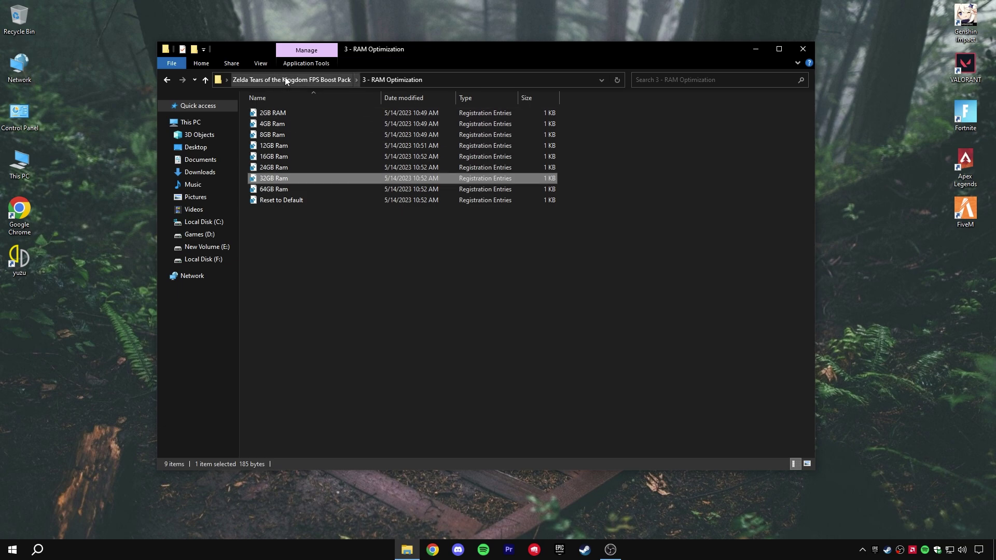
- Return to the Zelda Tears of the Kingdom FPS Boost Pack folder and open 4 - Programs
click(247, 79)
click(274, 147)
double_click(284, 148)
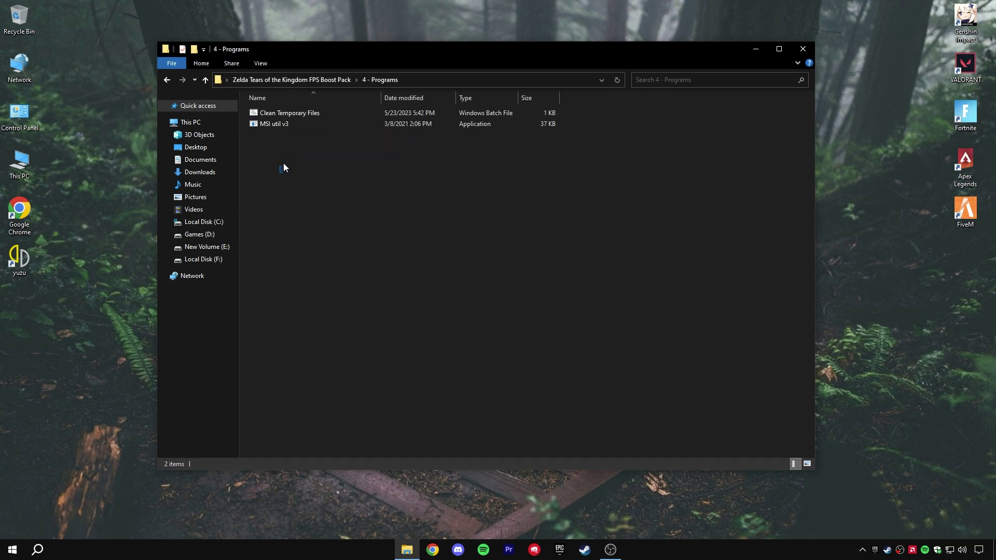
- Run the Clean Temporary Files batch file and dismiss its console window once the cleanup finishes
click(281, 125)
click(278, 157)
double_click(310, 112)
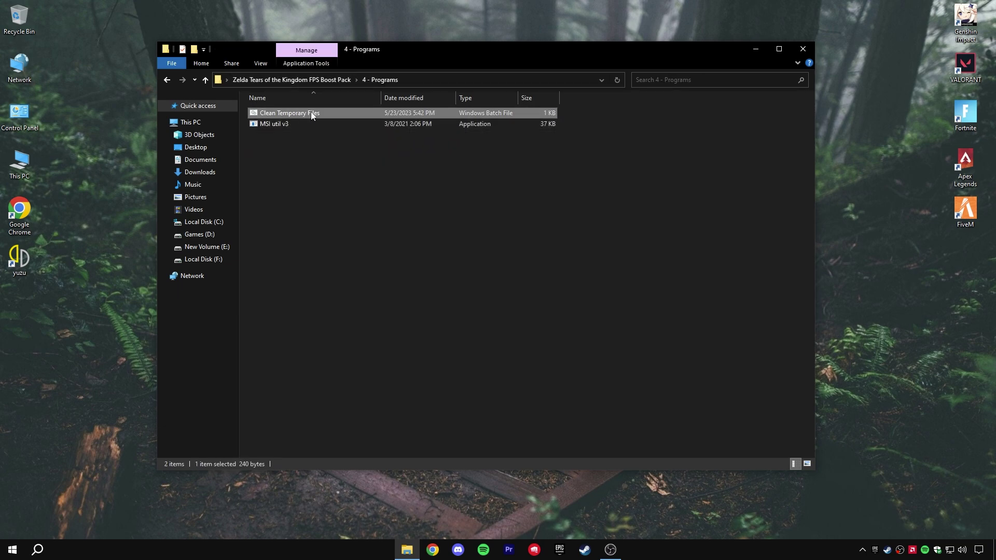
key(Return)
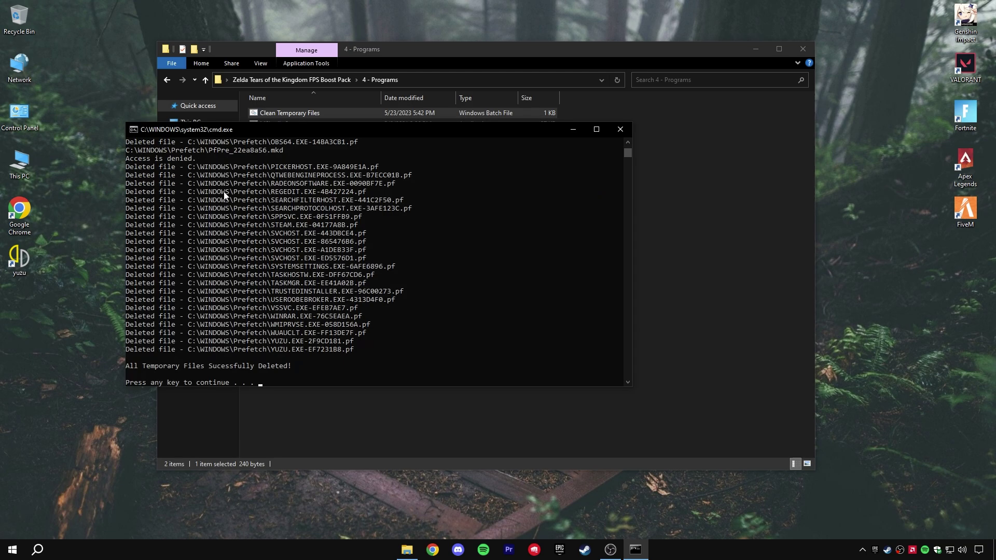
drag(146, 369, 294, 367)
click(295, 367)
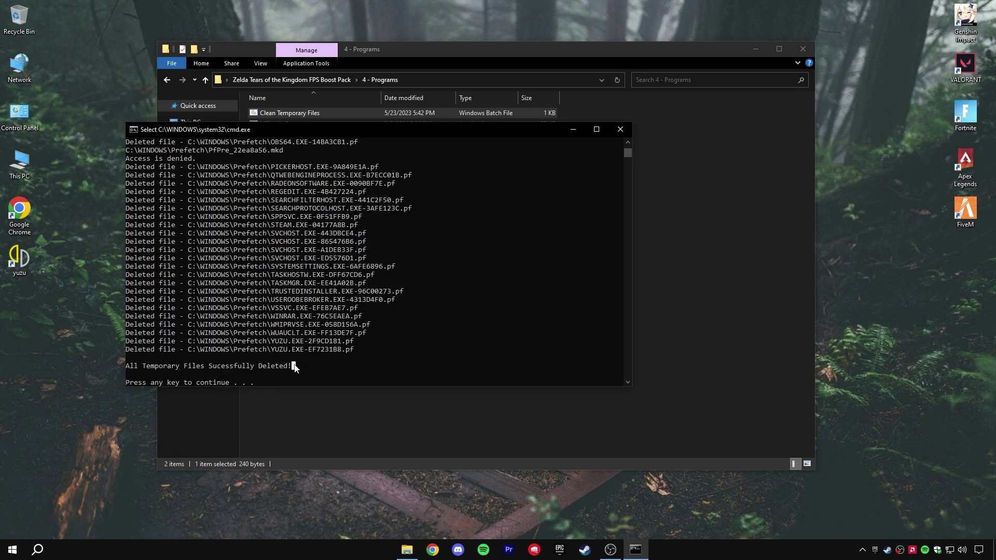
key(Return)
- Launch MSI util v3 and move its window clear, minimizing the 4 - Programs folder window
click(278, 124)
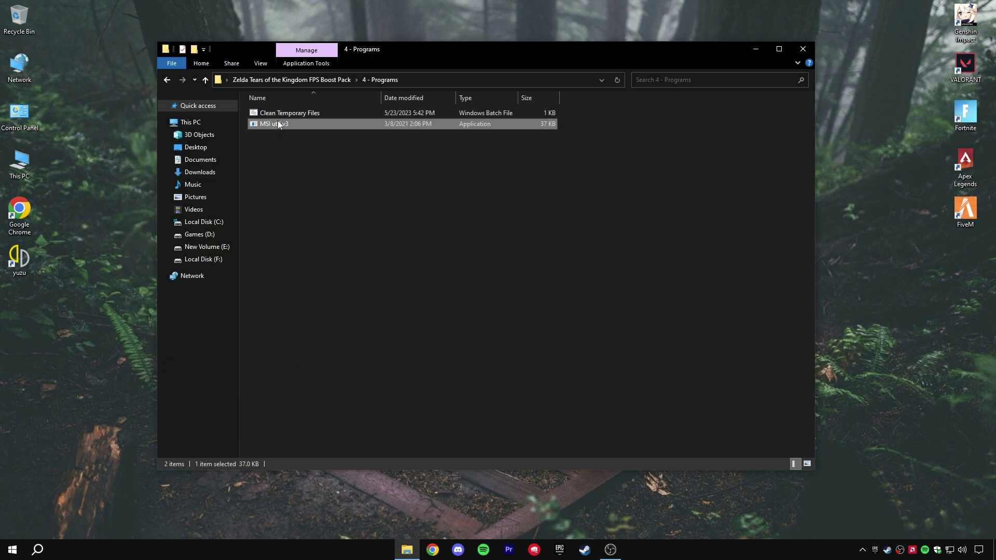
double_click(278, 124)
drag(418, 25, 639, 65)
click(755, 48)
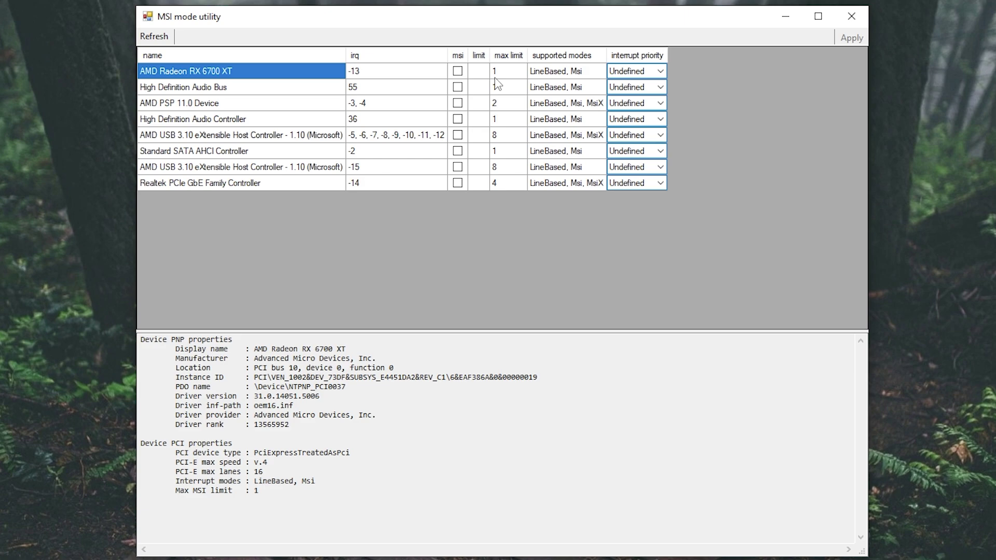
- Enable MSI mode for the AMD Radeon RX 6700 XT and set its interrupt priority to High
click(457, 71)
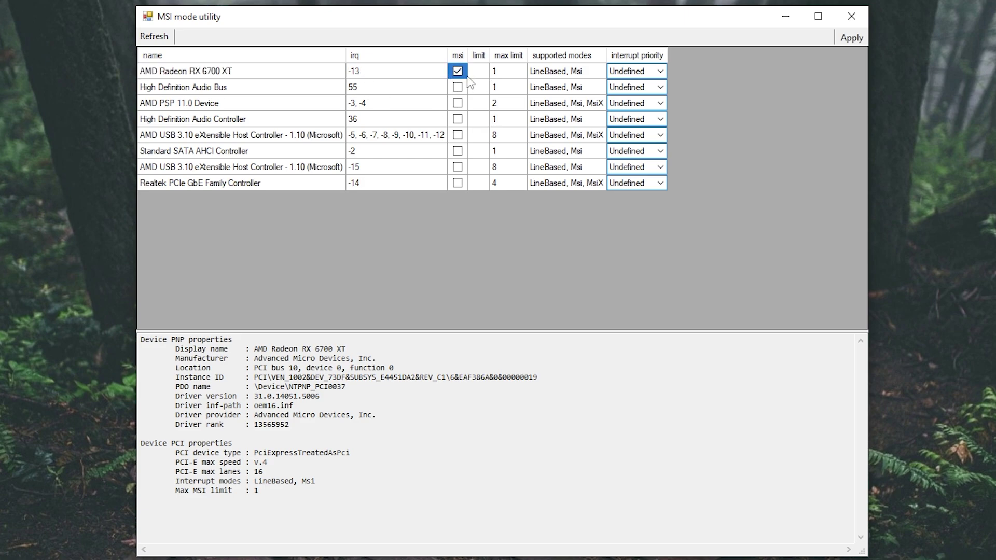
click(663, 70)
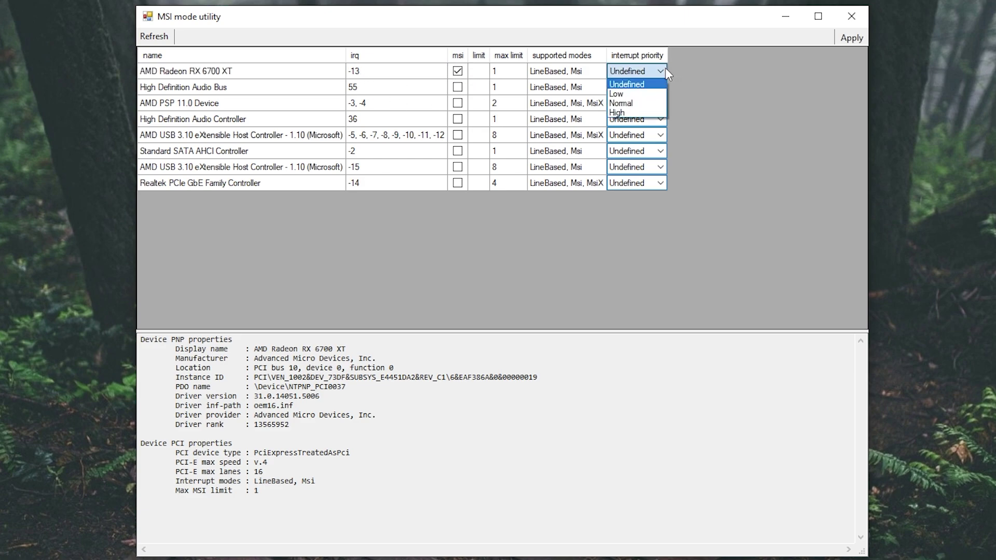
click(637, 115)
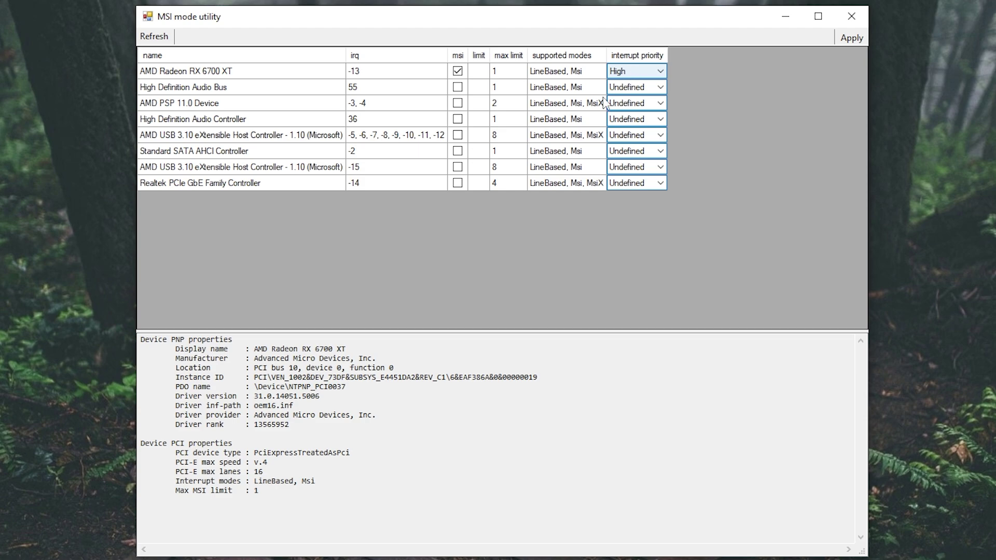
- Enable MSI mode for the first AMD USB 3.10 eXtensible Host Controller and set its interrupt priority to High
click(158, 138)
click(455, 136)
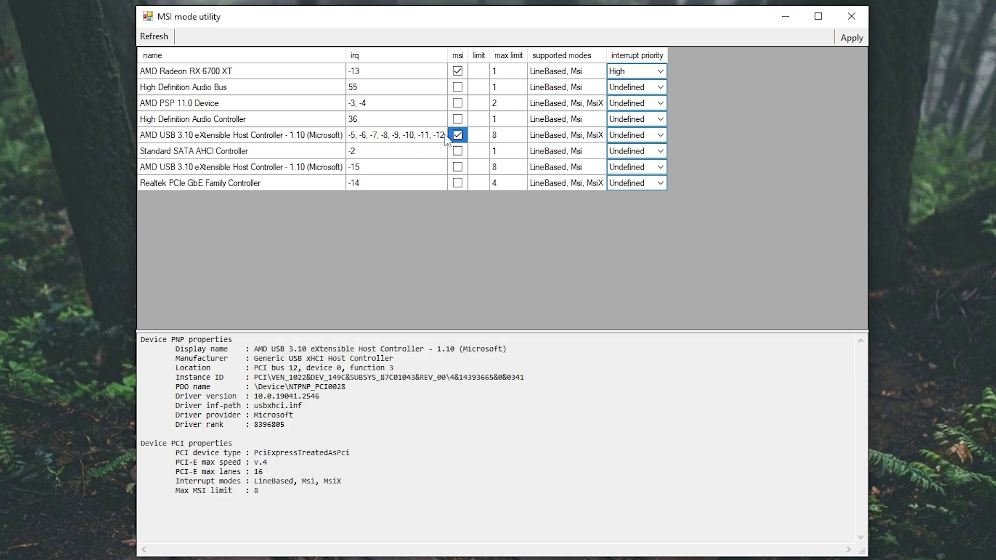
click(660, 136)
click(629, 164)
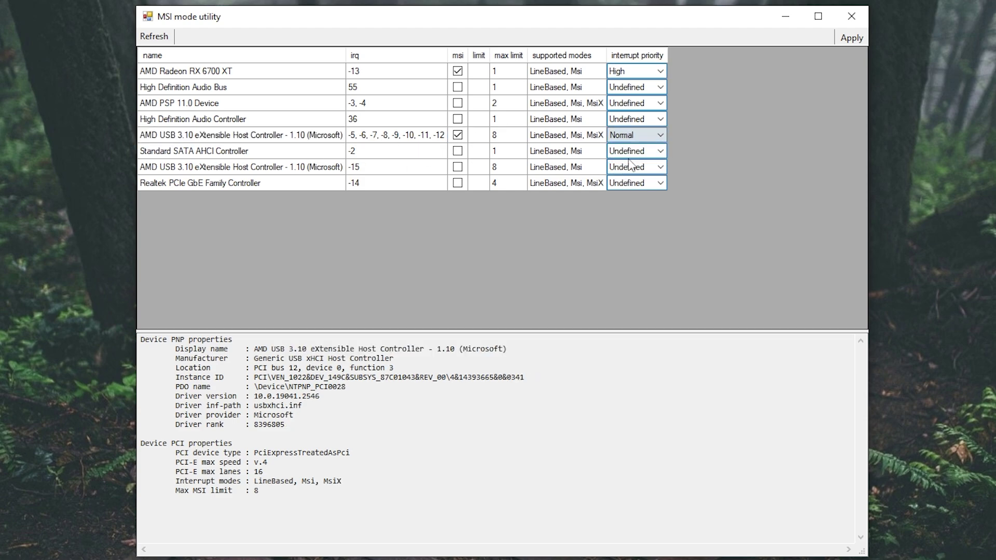
click(643, 139)
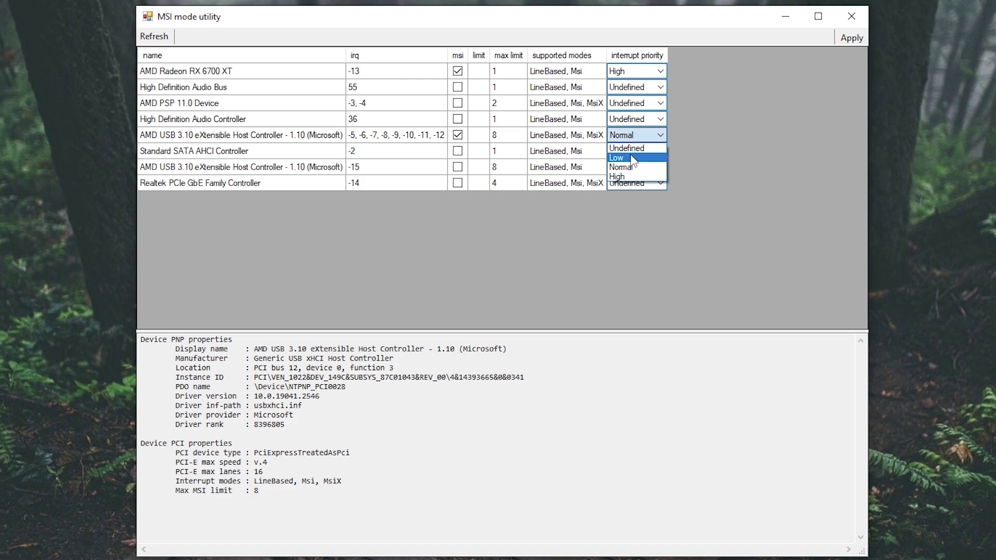
click(617, 185)
- Enable MSI mode with High interrupt priority for the second AMD USB 3.10 eXtensible Host Controller, then apply the changes and close the utility
click(283, 167)
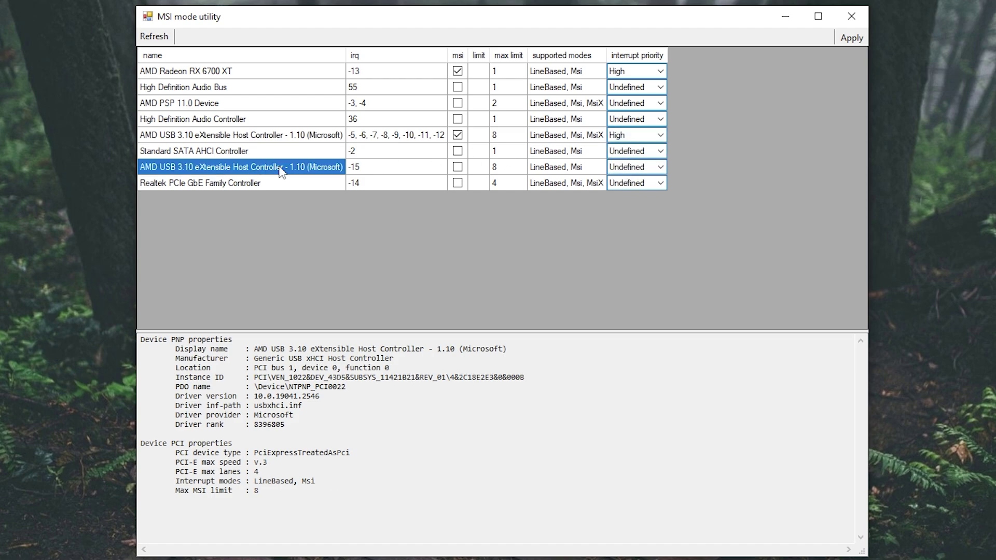
click(456, 167)
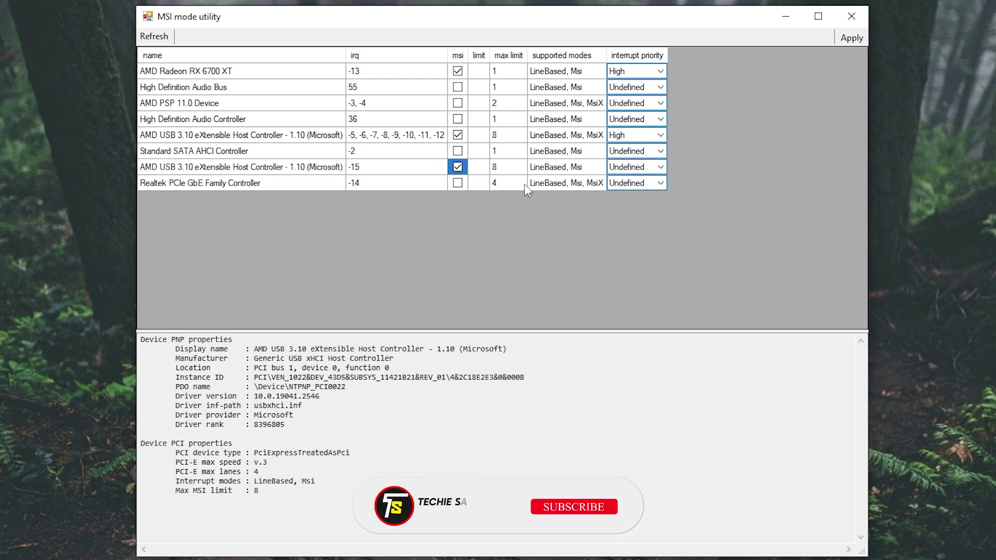
click(659, 168)
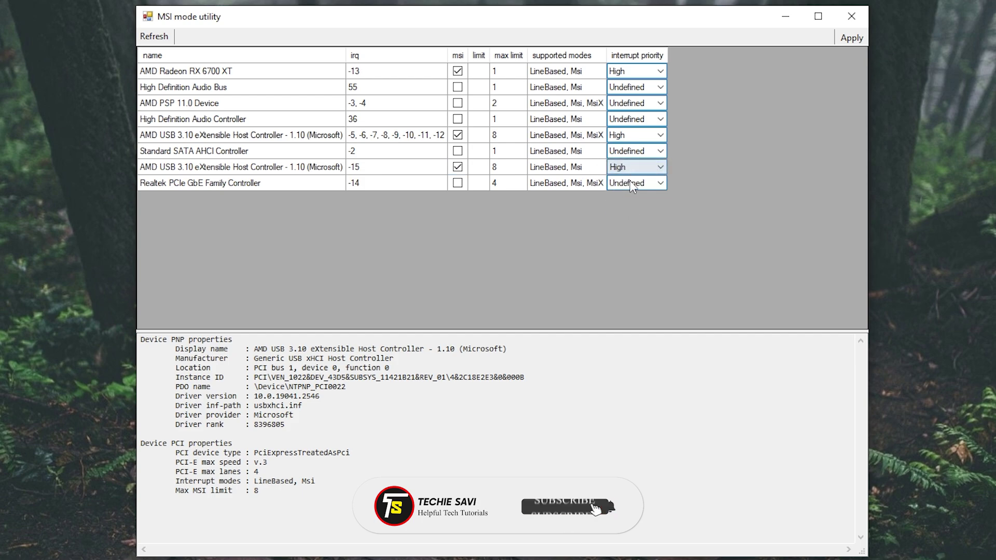
click(843, 43)
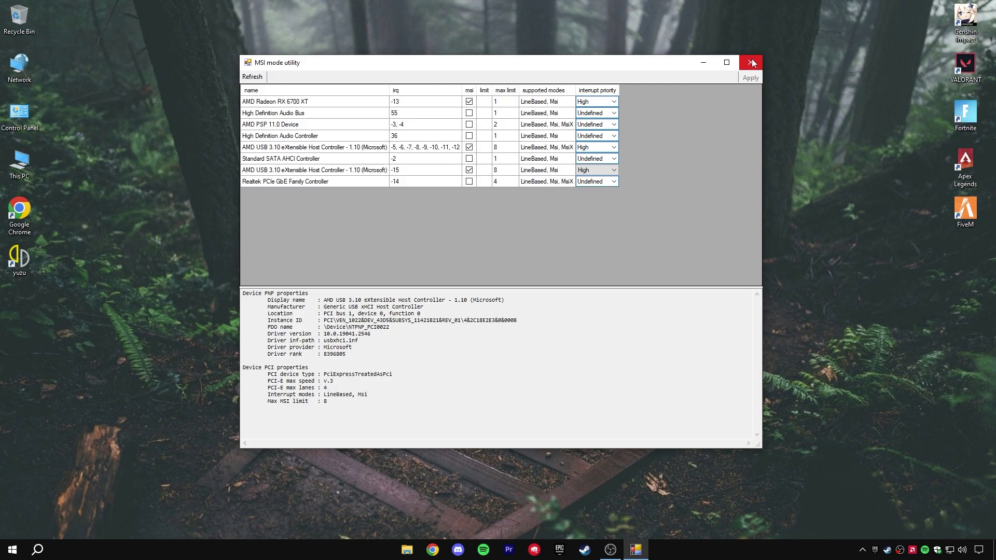
click(752, 63)
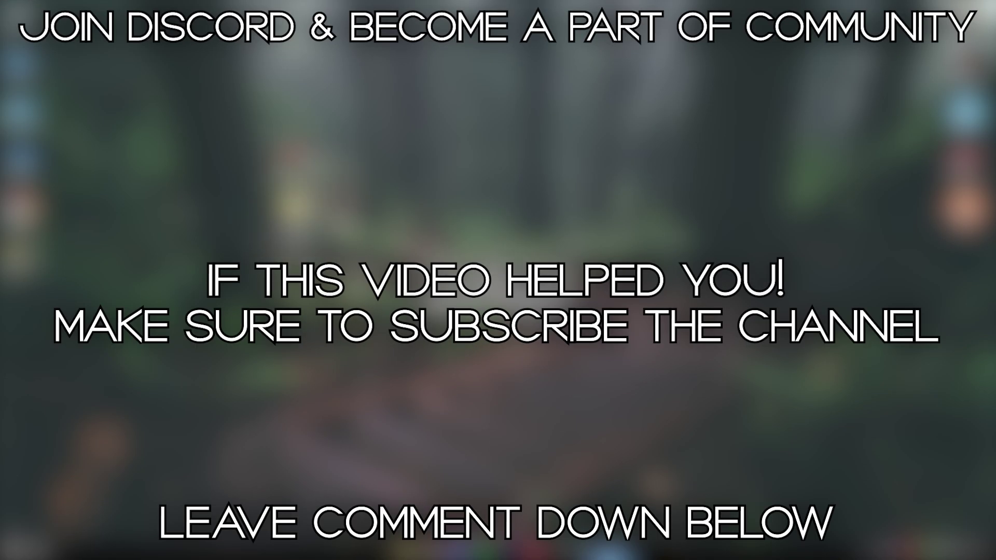